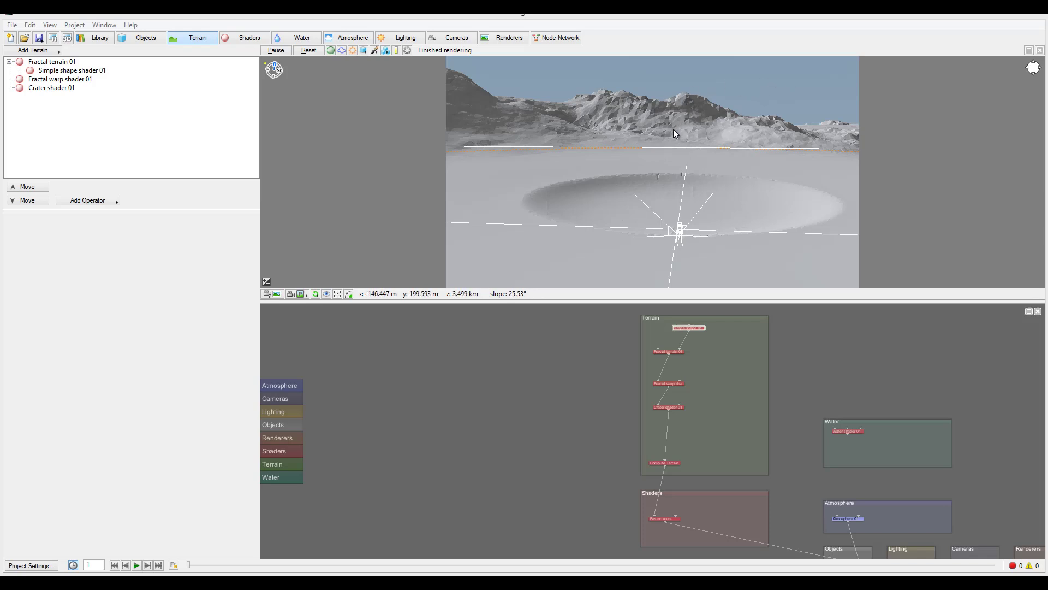
Turn the preview camera to reframe the crater and the backdrop mountains.
drag(675, 129, 674, 83)
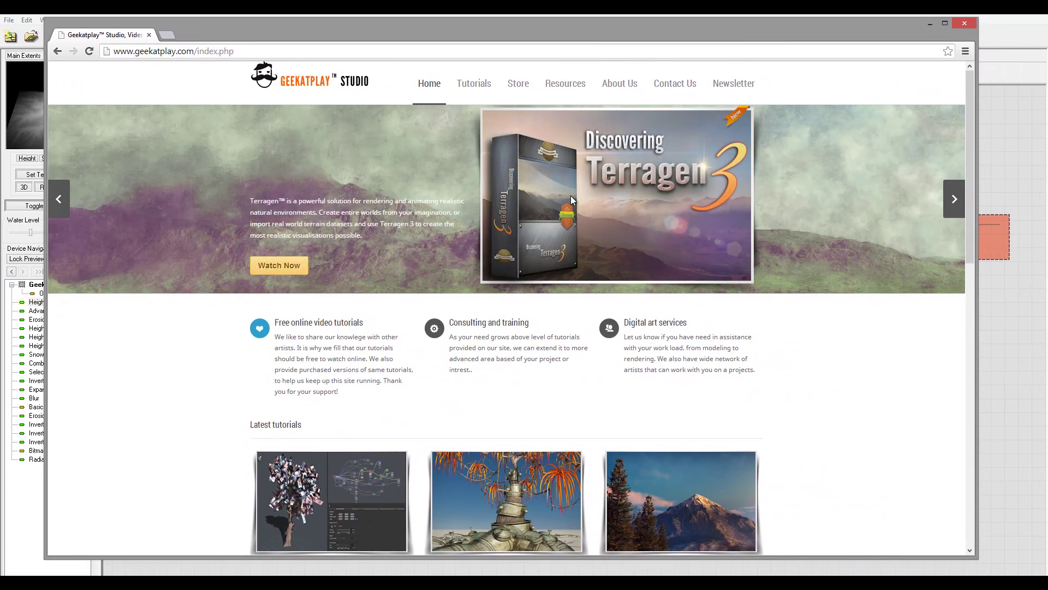
Go through Tutorials > World Machine to the Exploring World Machine page and scroll through it.
mouse_move(474, 81)
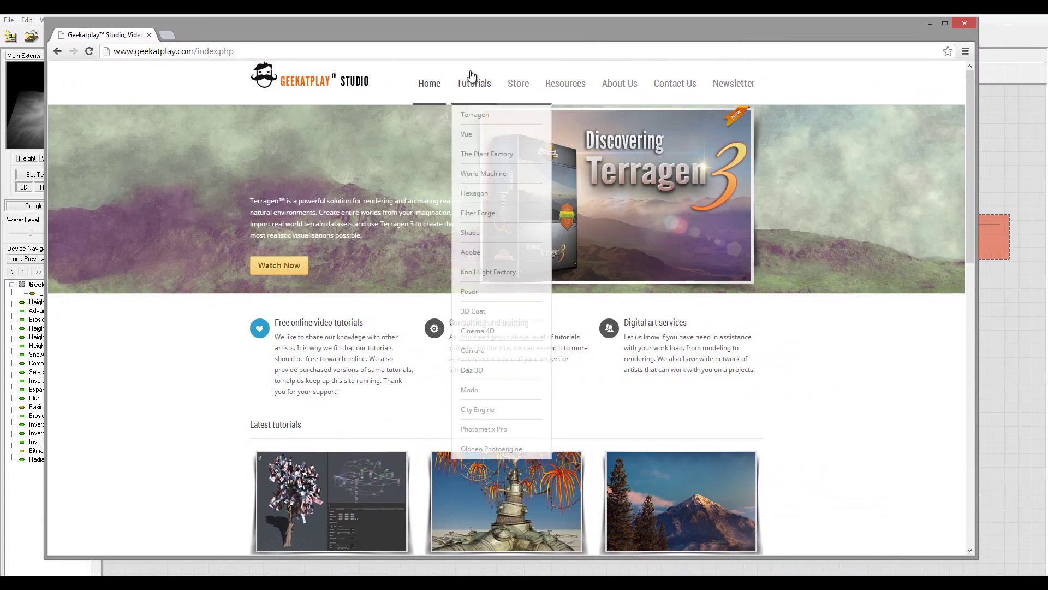
click(480, 175)
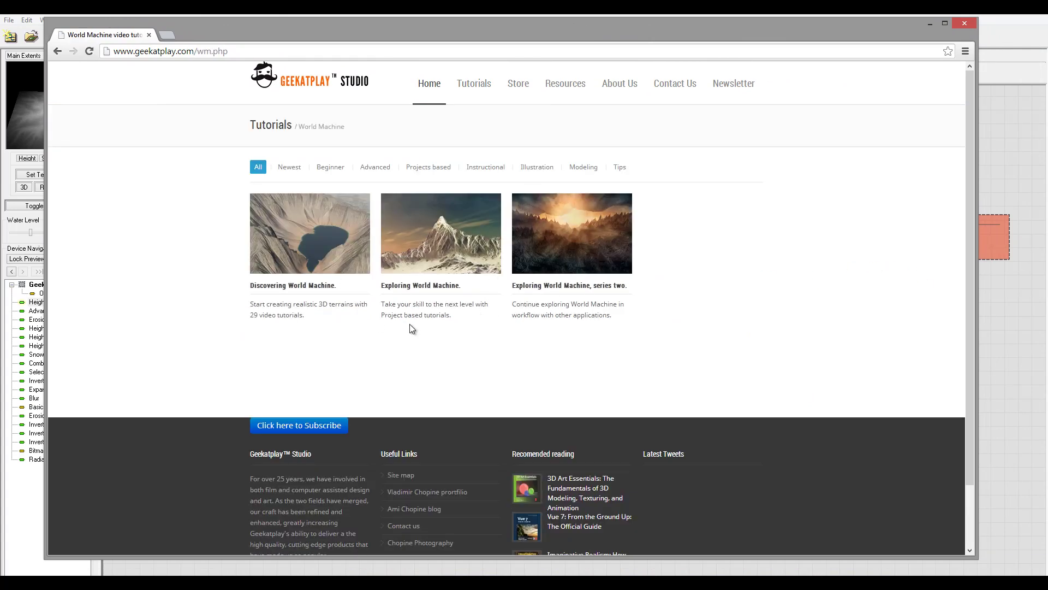
click(429, 289)
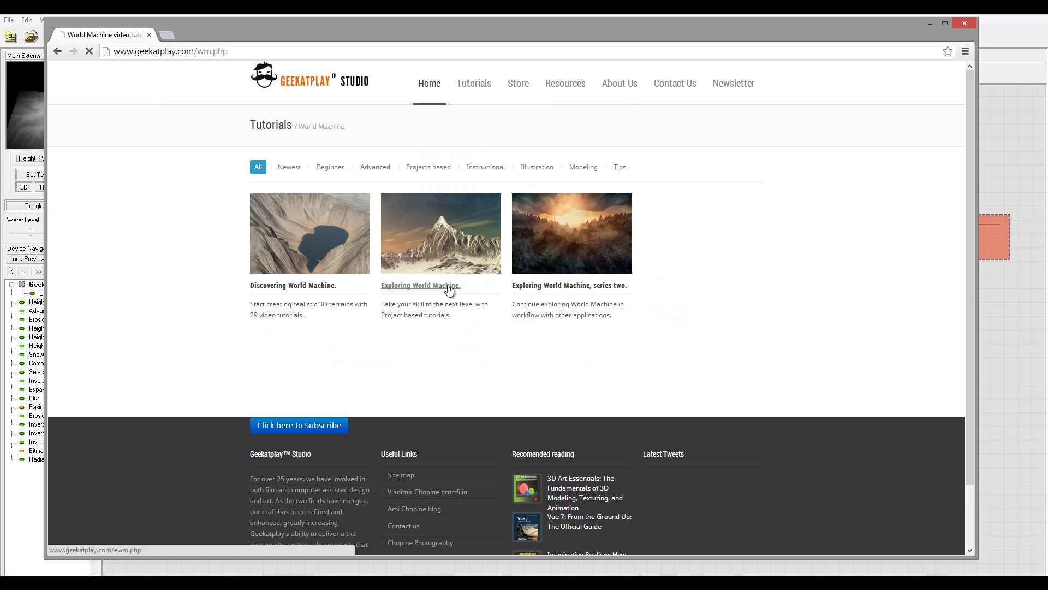
scroll(758, 303, down, 6)
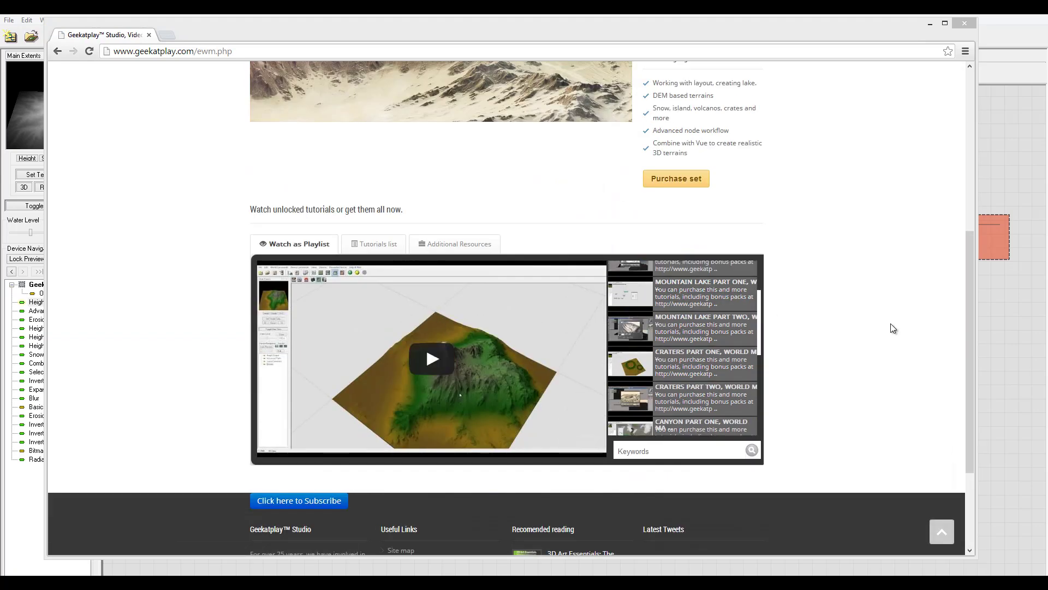
scroll(857, 333, up, 6)
scroll(772, 330, down, 2)
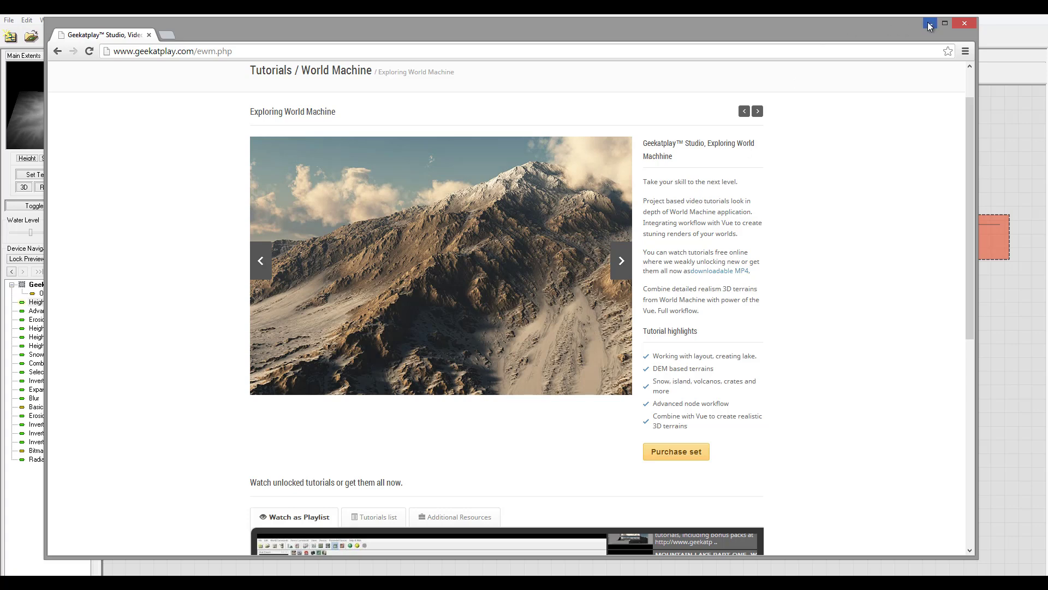
Check that the Height Output's file name is Terragen-height.ter, then bring up Project Settings at 2049 x 2049.
click(930, 25)
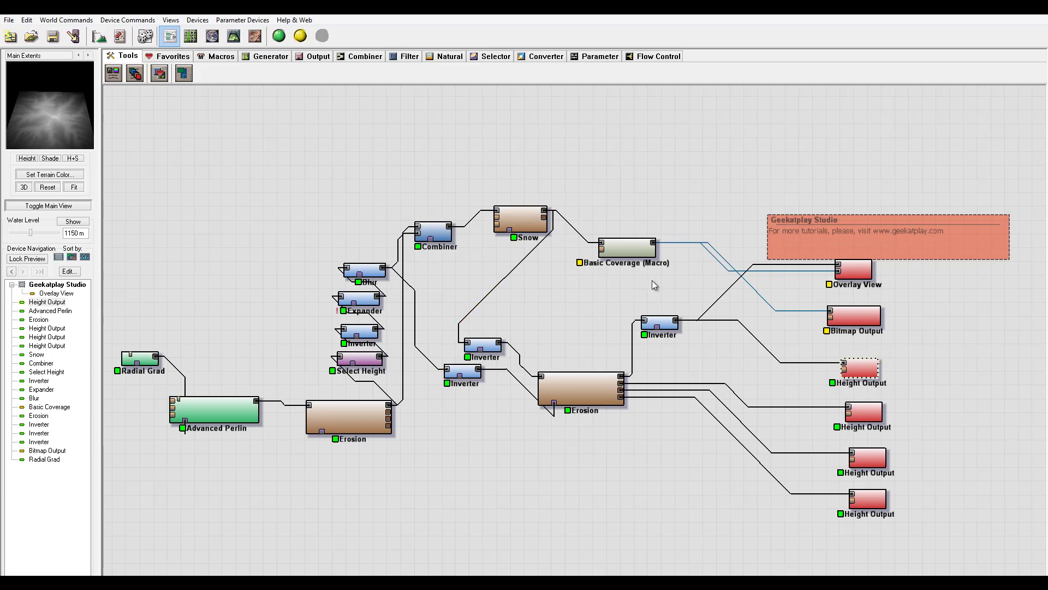
click(727, 323)
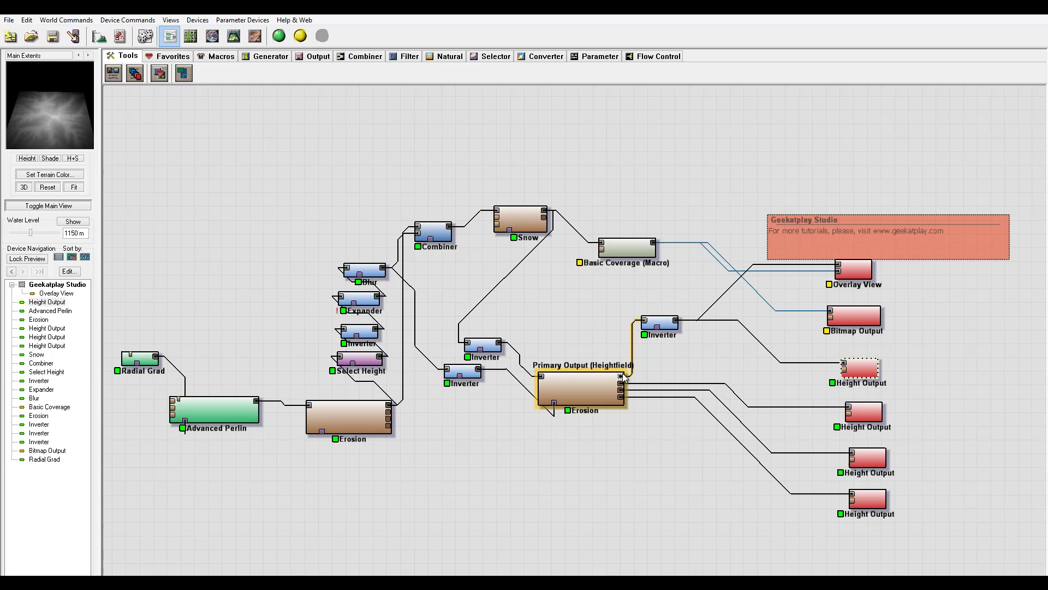
double_click(859, 368)
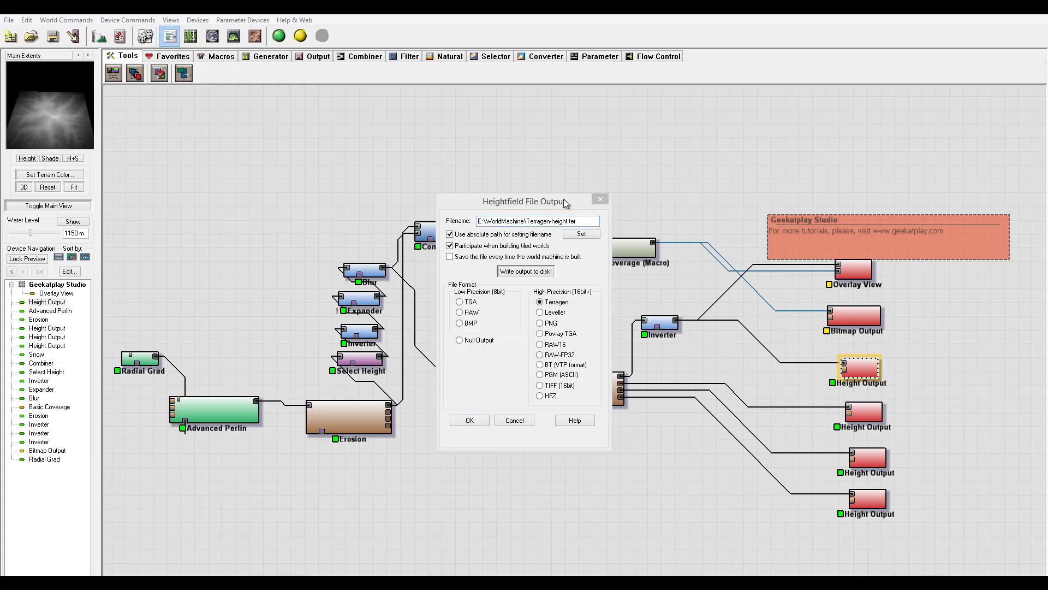
click(565, 203)
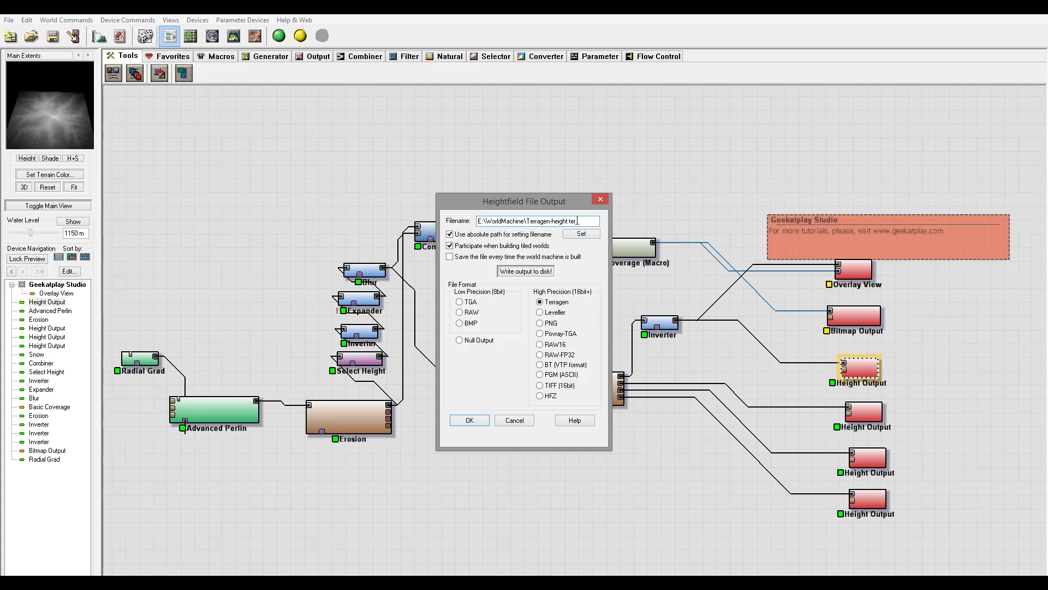
click(602, 196)
click(99, 36)
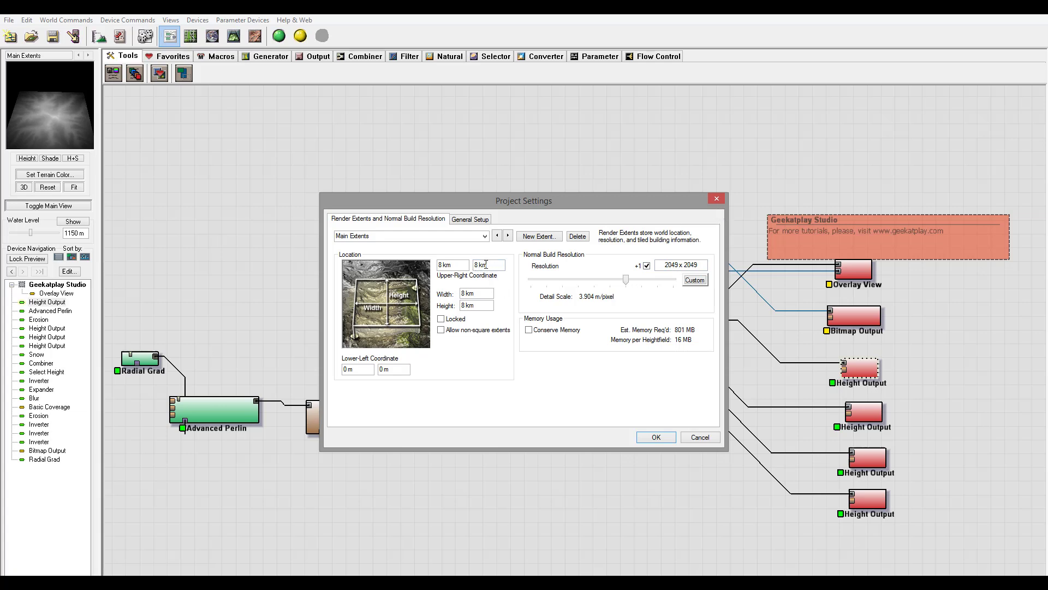
Check the 8 km extents and the Output Manager's world outputs, then go back to Terragen.
drag(453, 264, 433, 264)
click(718, 200)
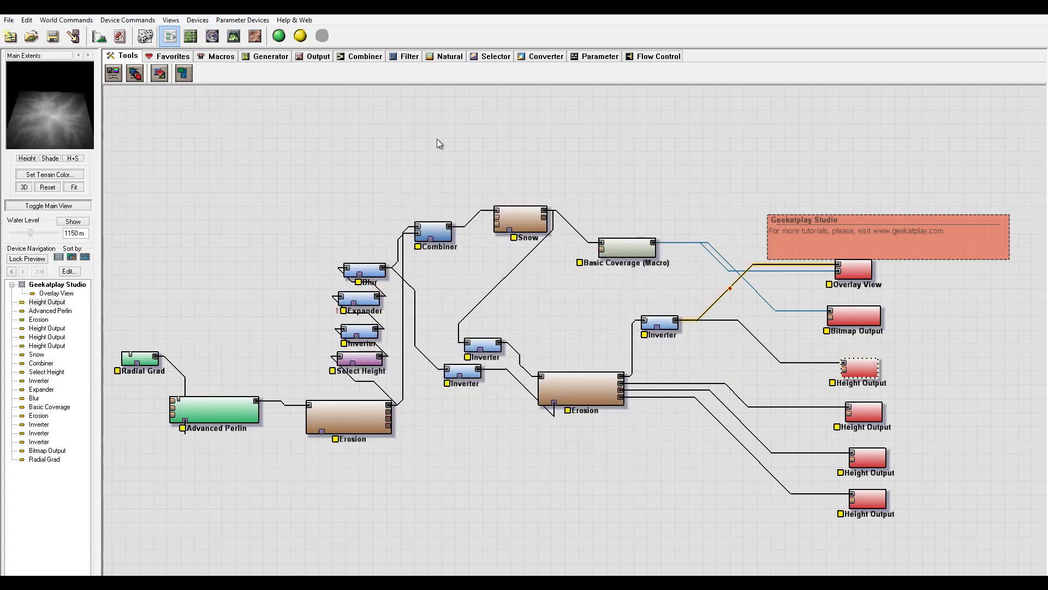
click(73, 36)
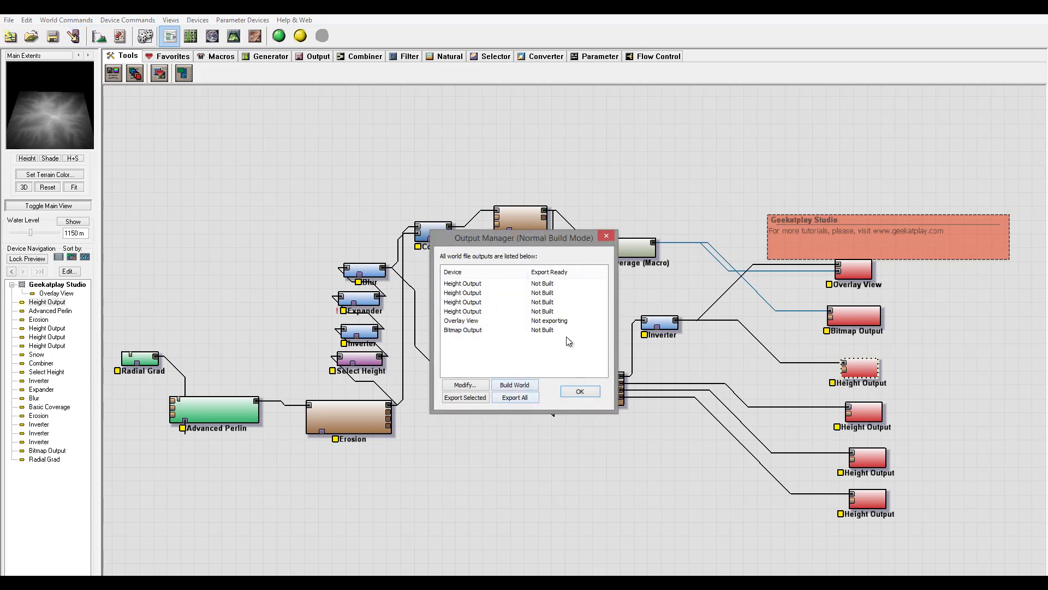
click(608, 236)
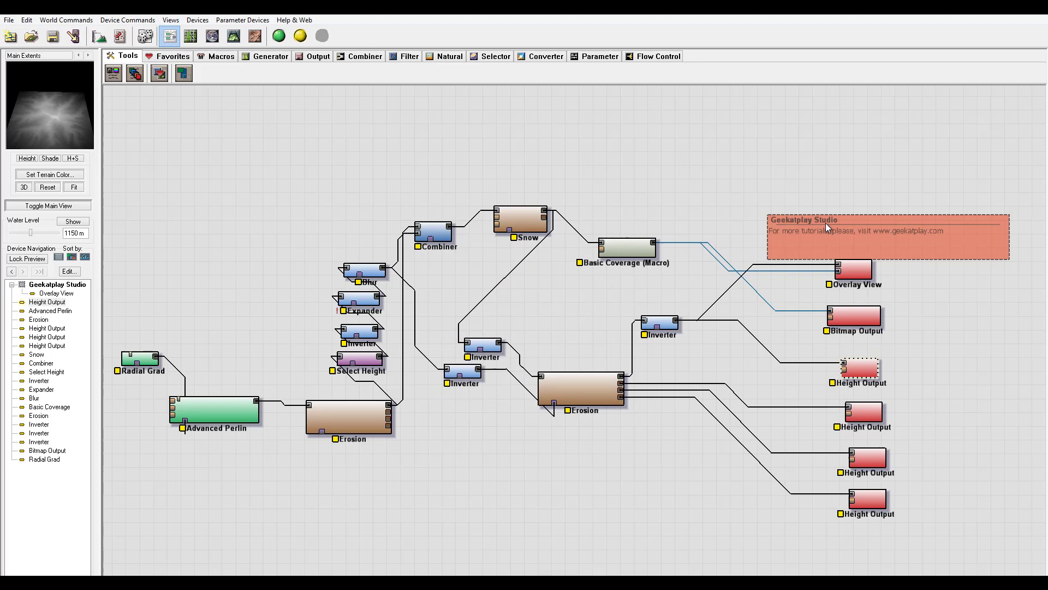
click(999, 17)
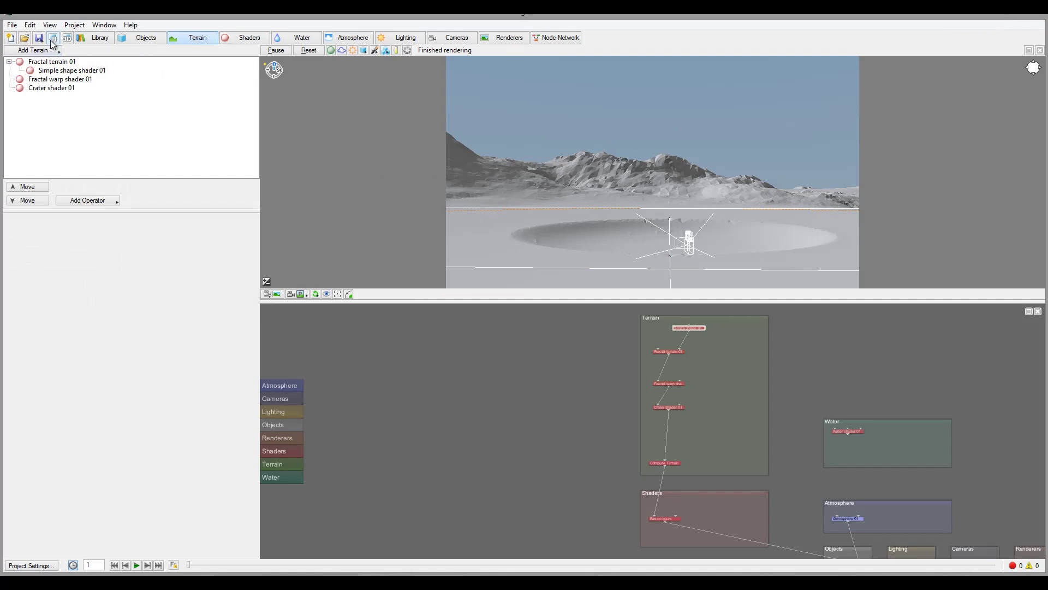
Add a Heightfield (load file) terrain using Terragen-height.ter.
click(33, 50)
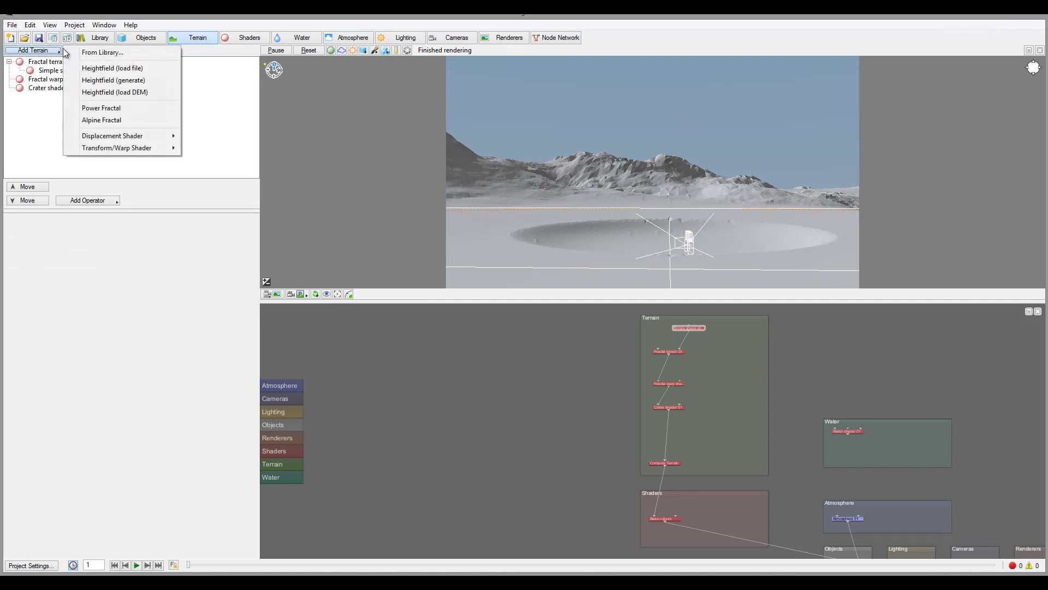
click(127, 71)
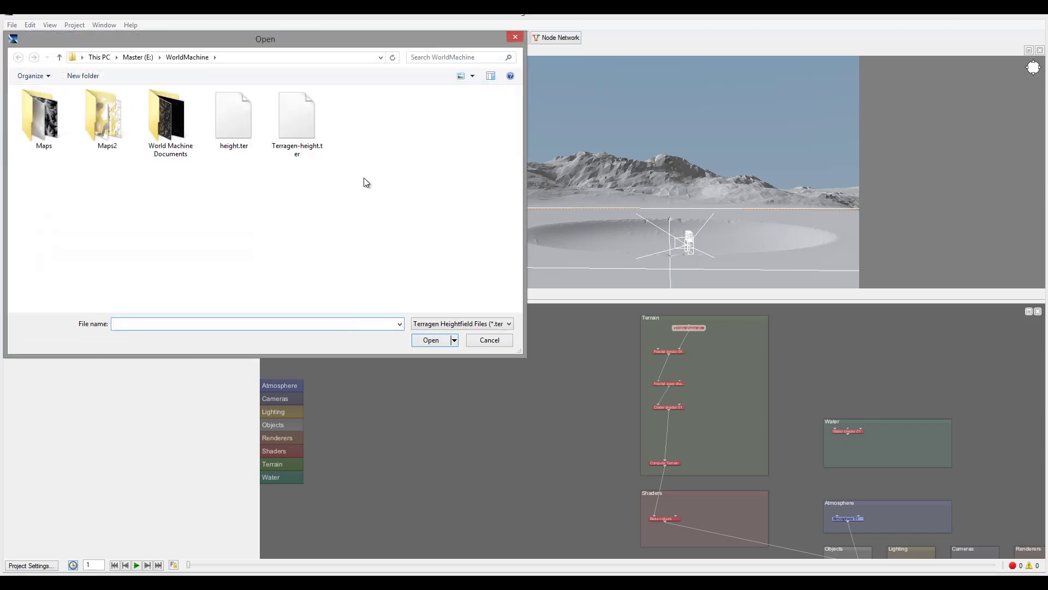
click(303, 127)
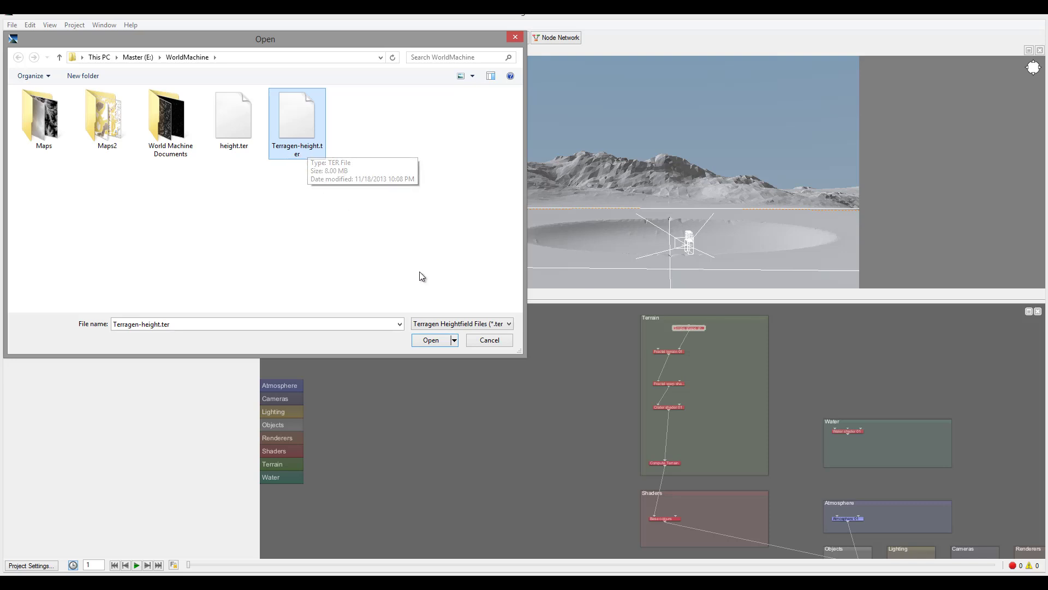
click(431, 340)
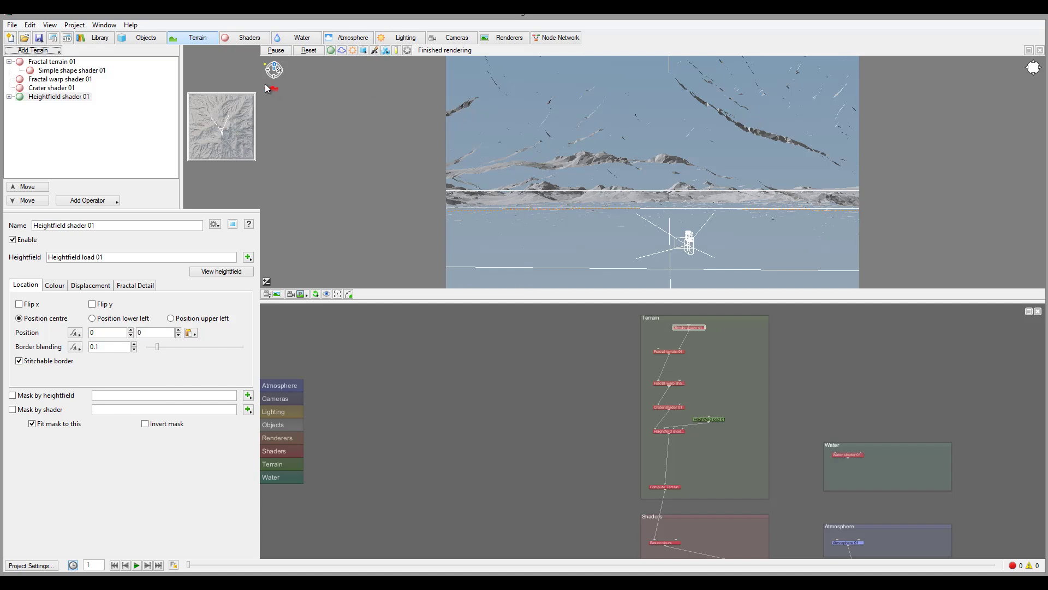
Set the heightfield's Position Y to 8000, then refine it to 8500 and finally 9000.
double_click(155, 332)
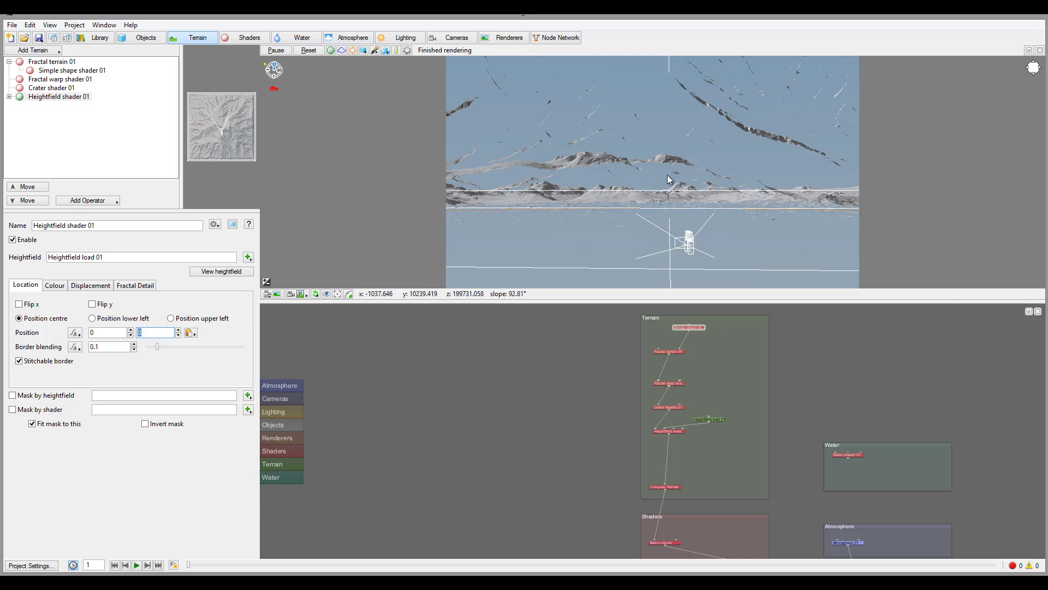
text(8000)
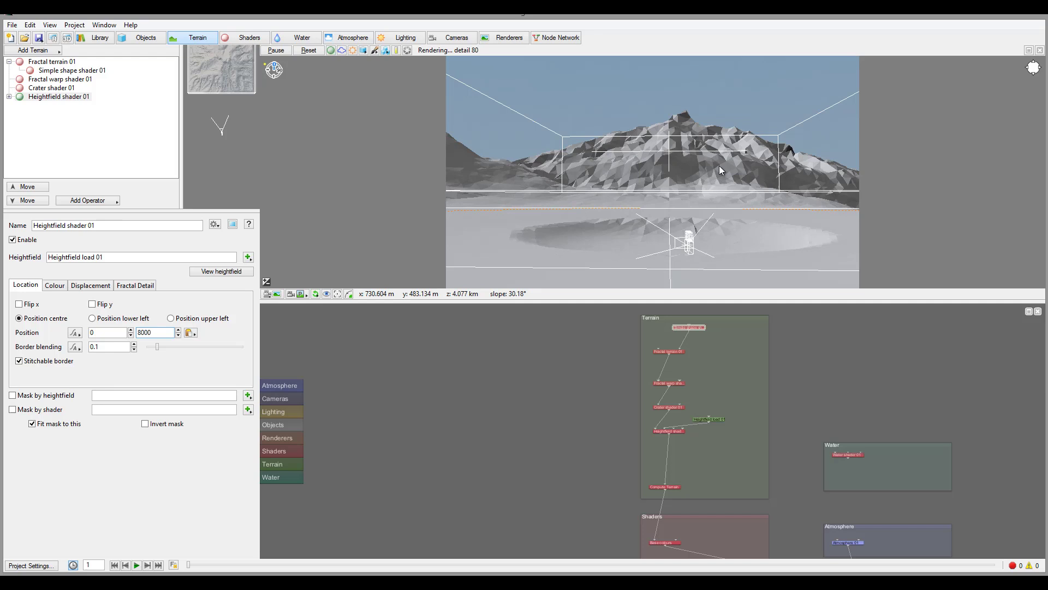
drag(719, 165, 469, 253)
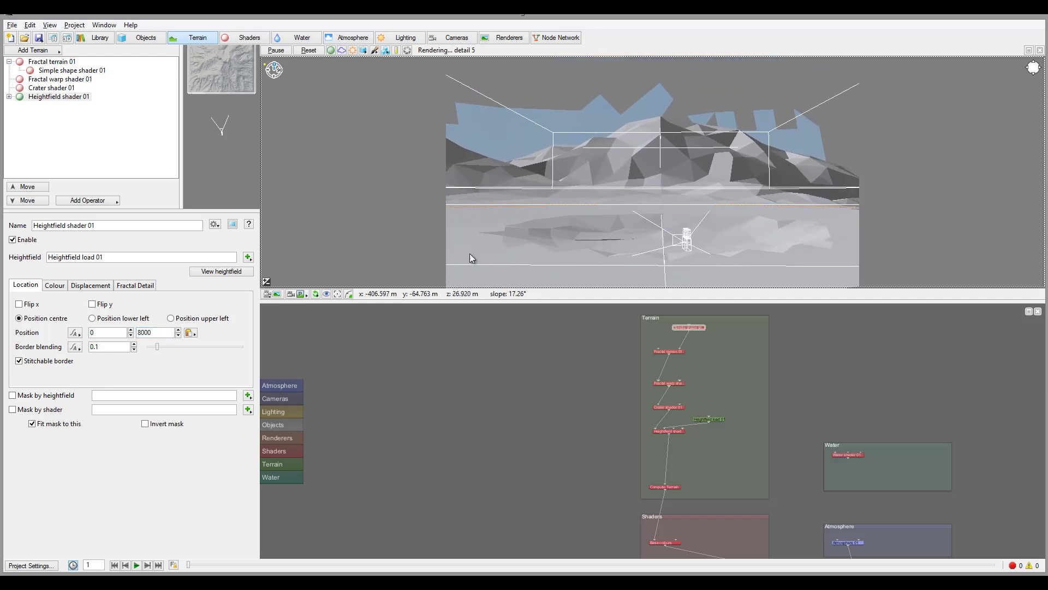
click(142, 332)
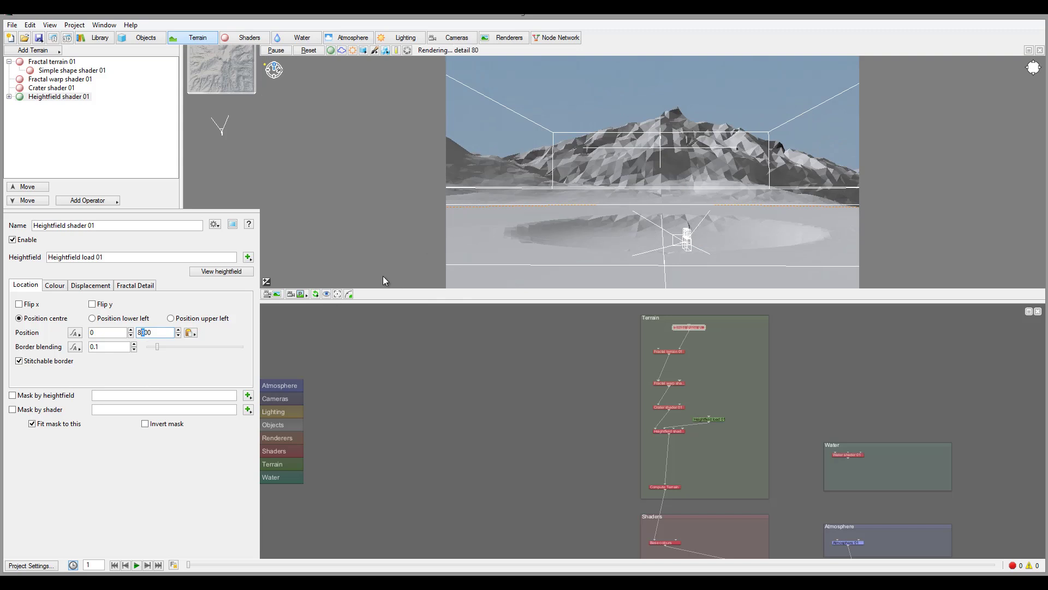
text(2)
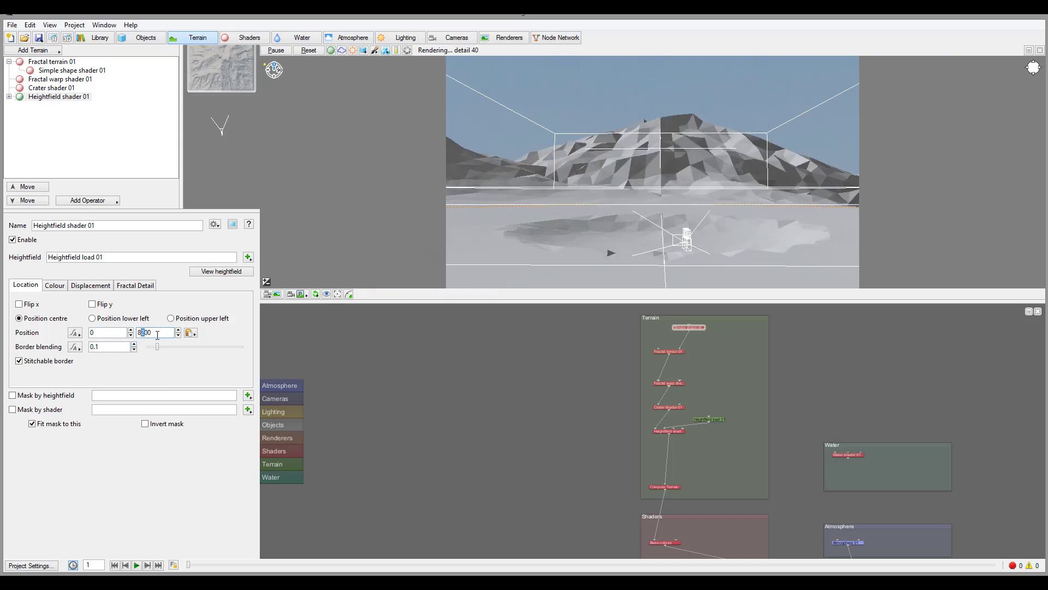
text(5)
key(Return)
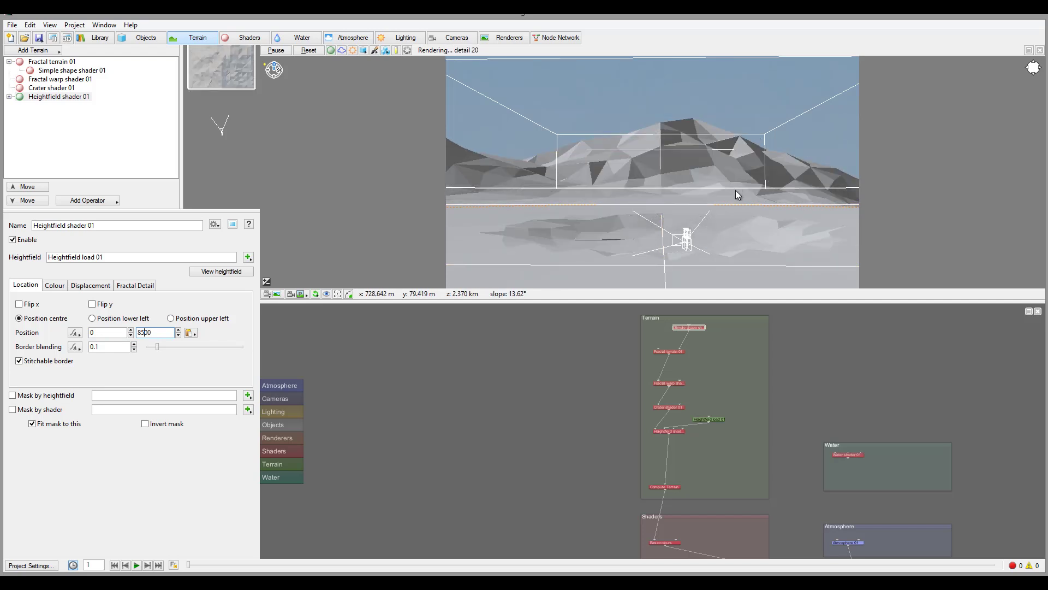
drag(719, 211, 675, 154)
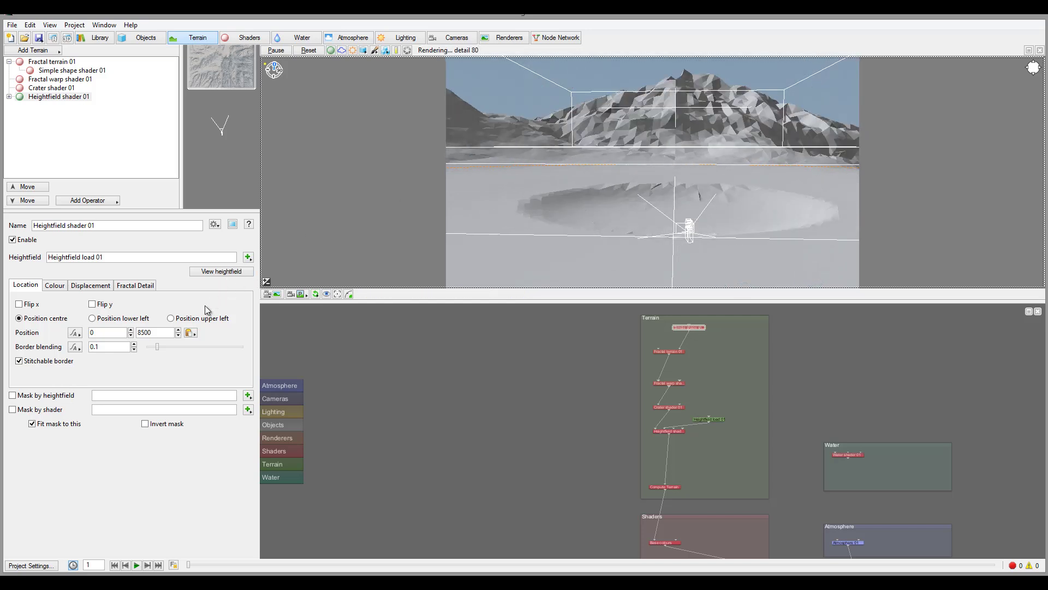
drag(146, 332, 139, 333)
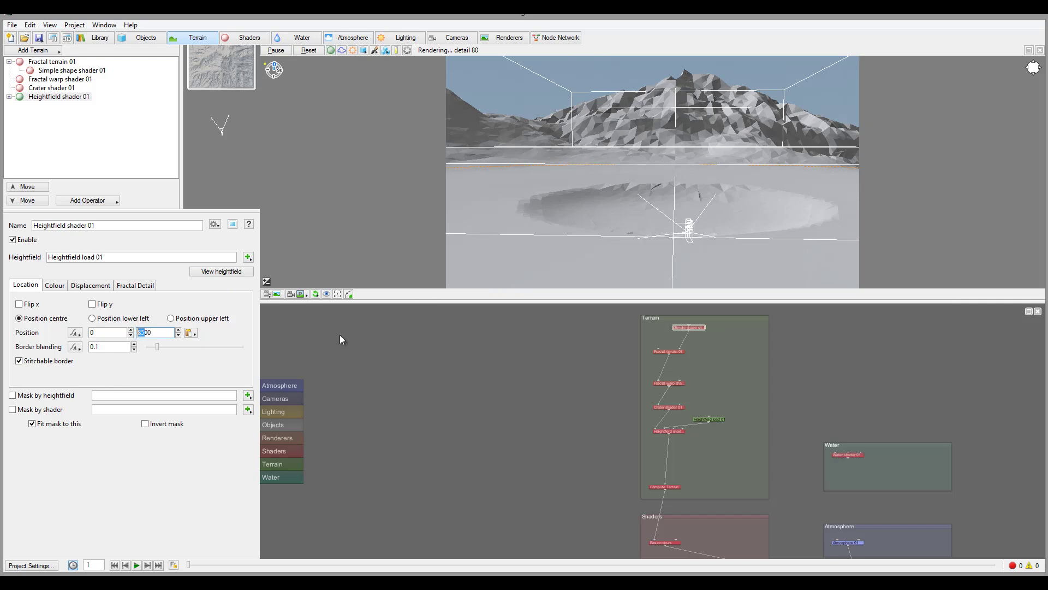
text(90)
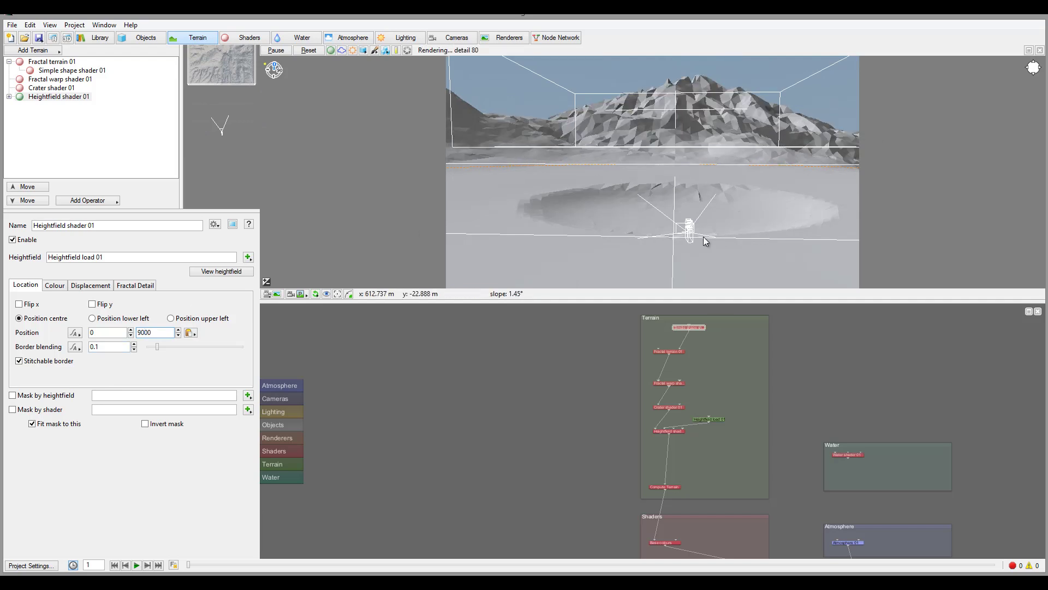
View through the render camera and set the heightfield's Position X to 1500.
click(301, 293)
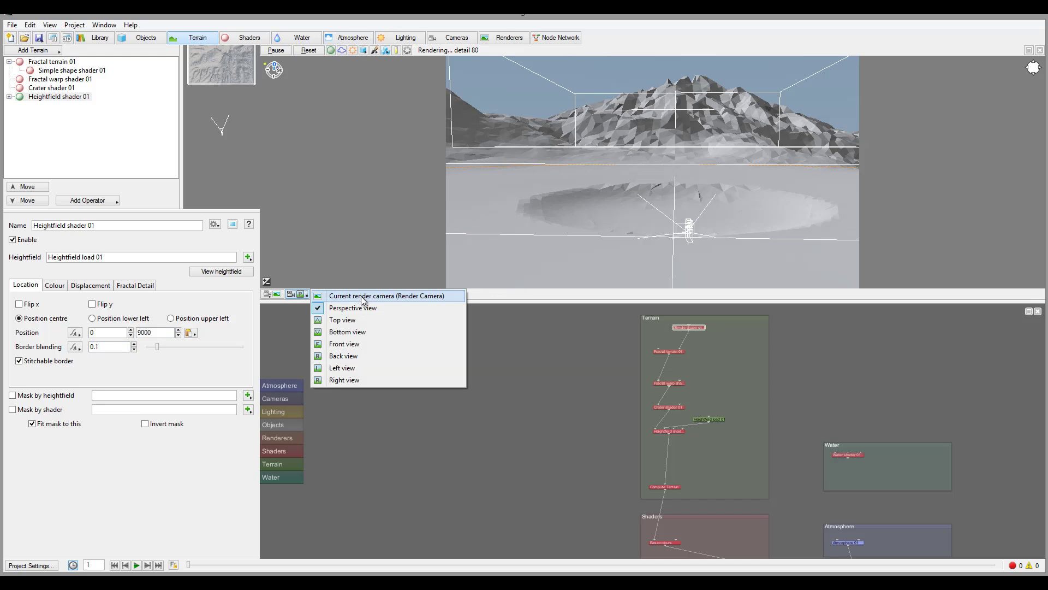
click(360, 295)
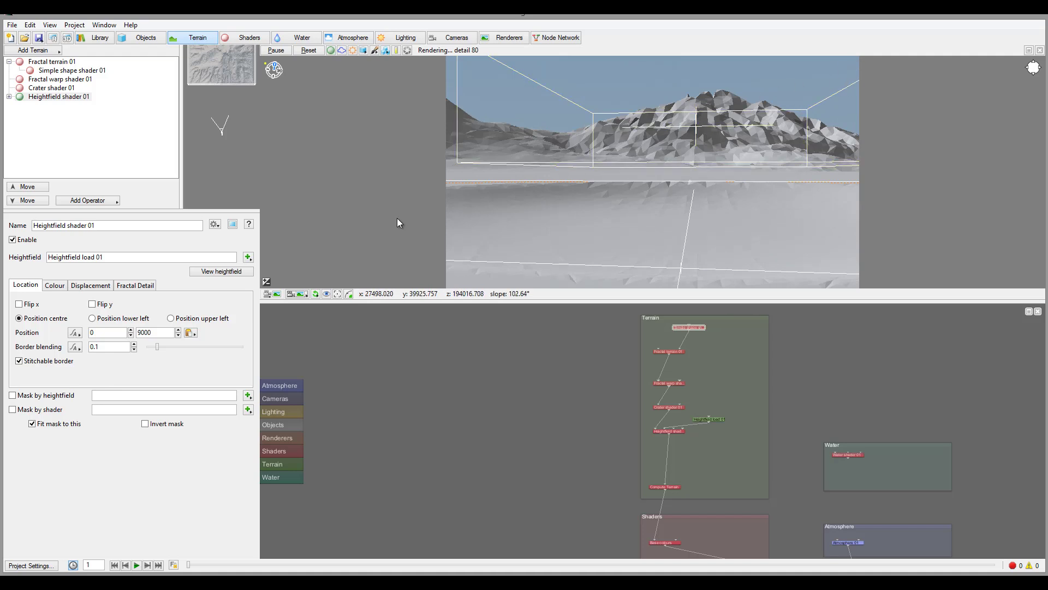
double_click(113, 335)
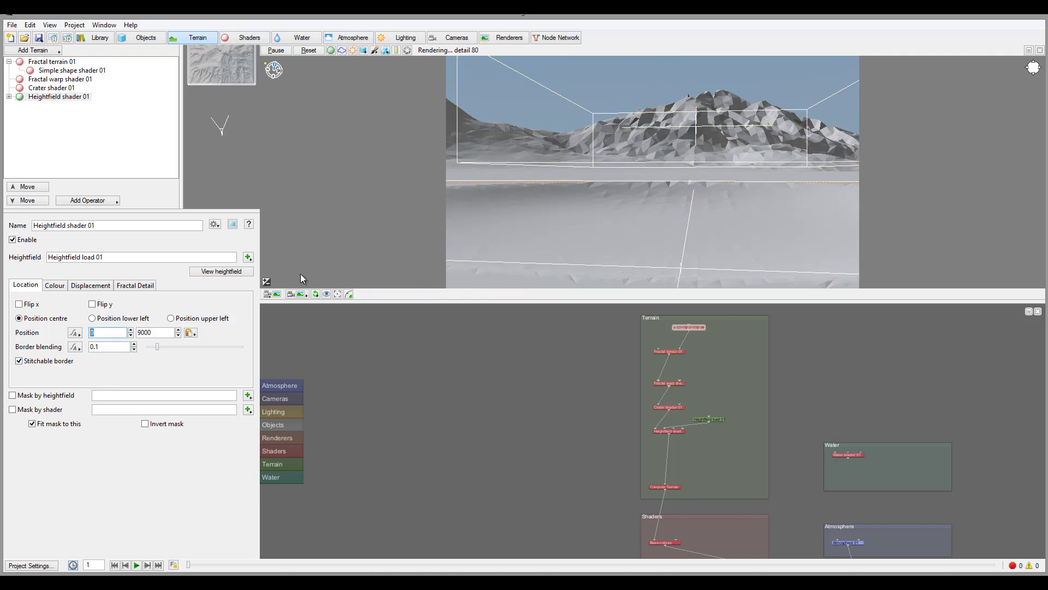
text(1500)
key(Return)
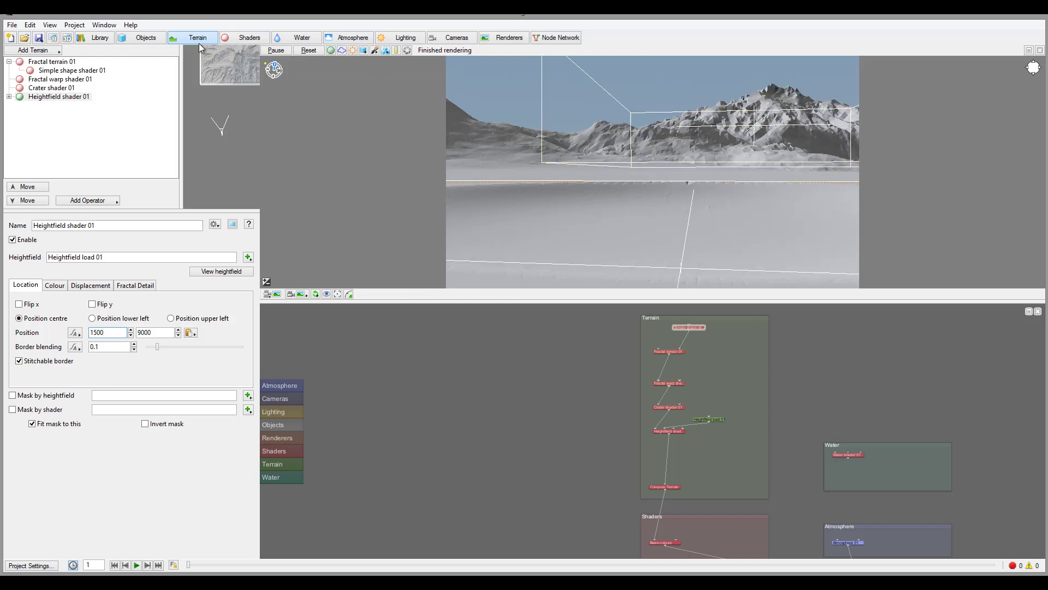
click(54, 38)
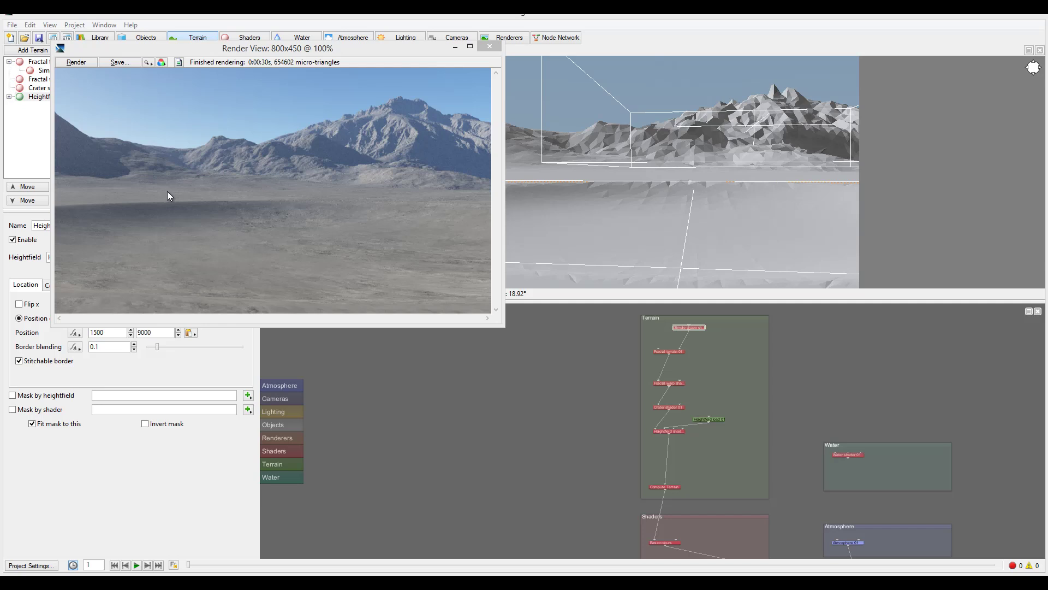
click(490, 47)
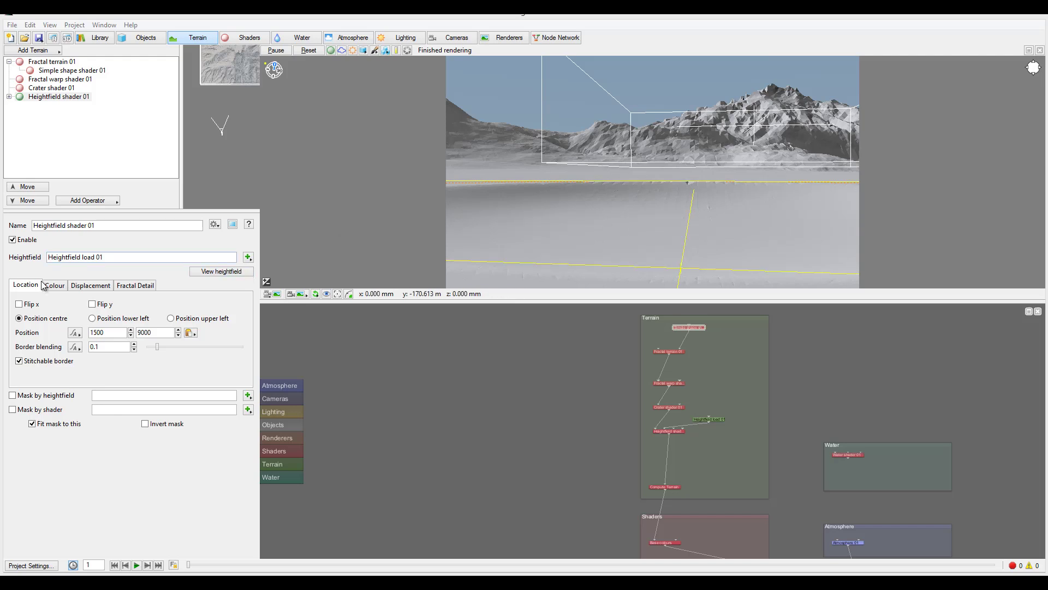
Add a Lake water object to the scene from the Water tab.
click(297, 38)
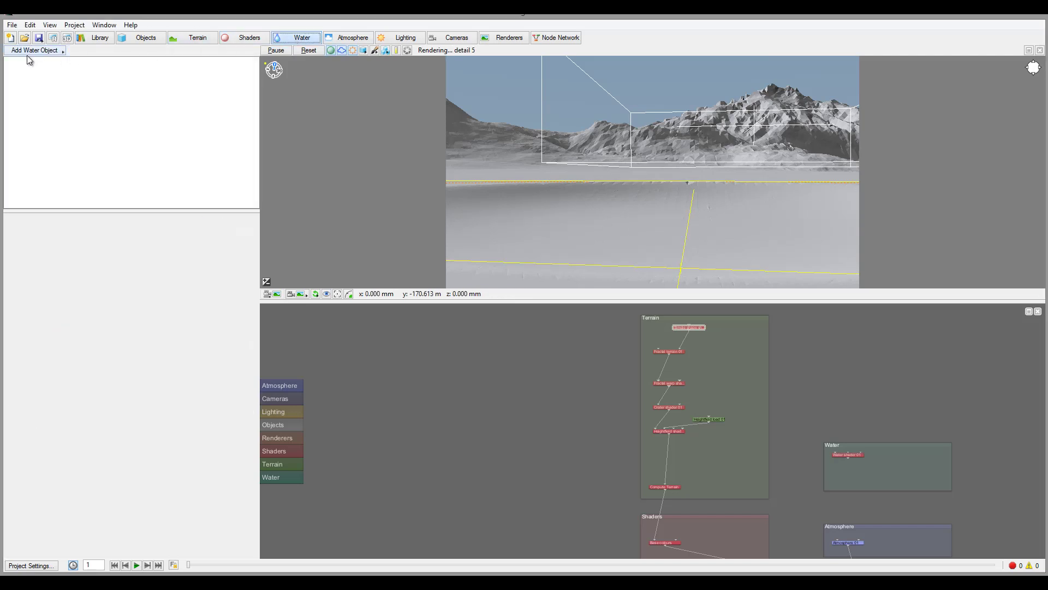
click(40, 51)
click(91, 52)
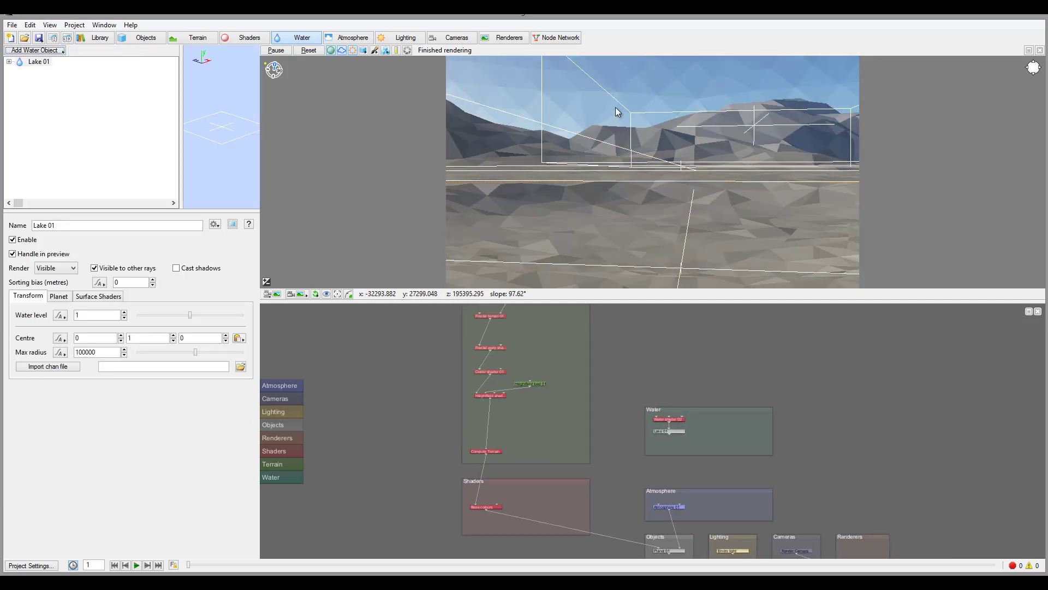
drag(669, 246, 624, 215)
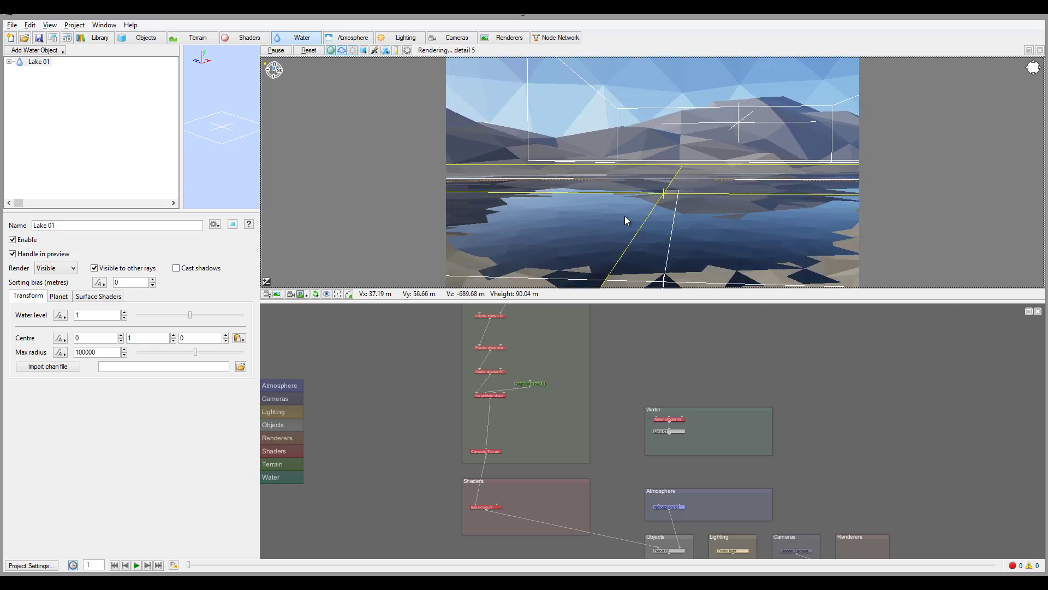
Set Lake 01's water level to -39.5 and preview through the render camera.
double_click(91, 316)
text(-)
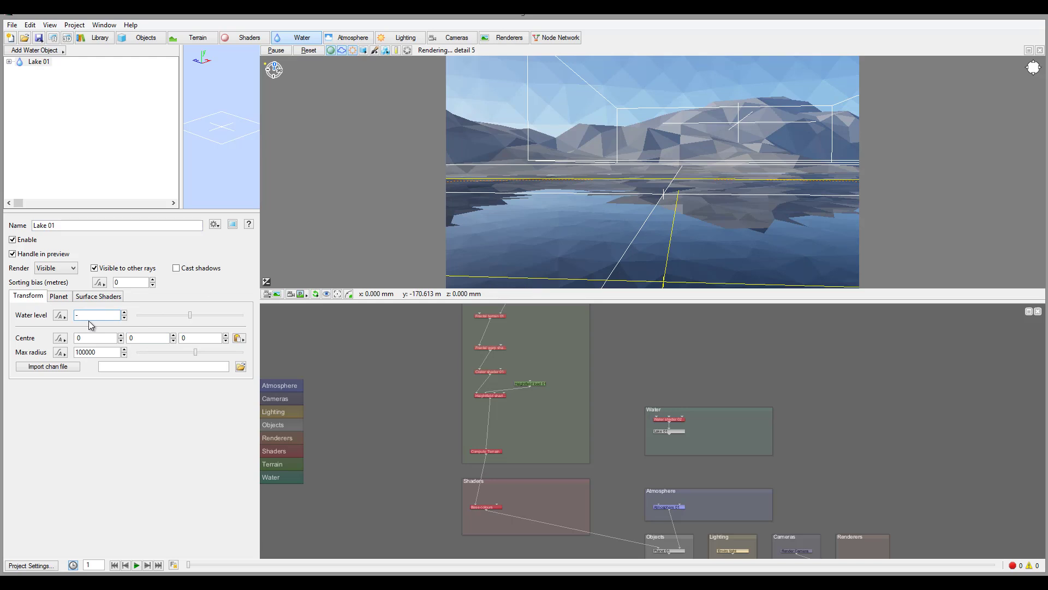
text(39)
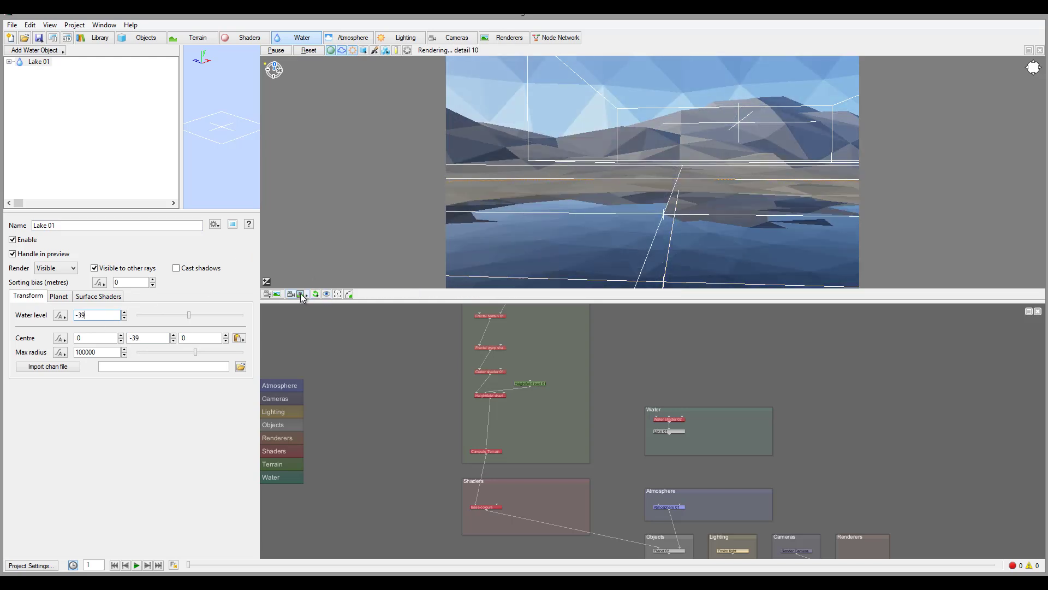
click(302, 295)
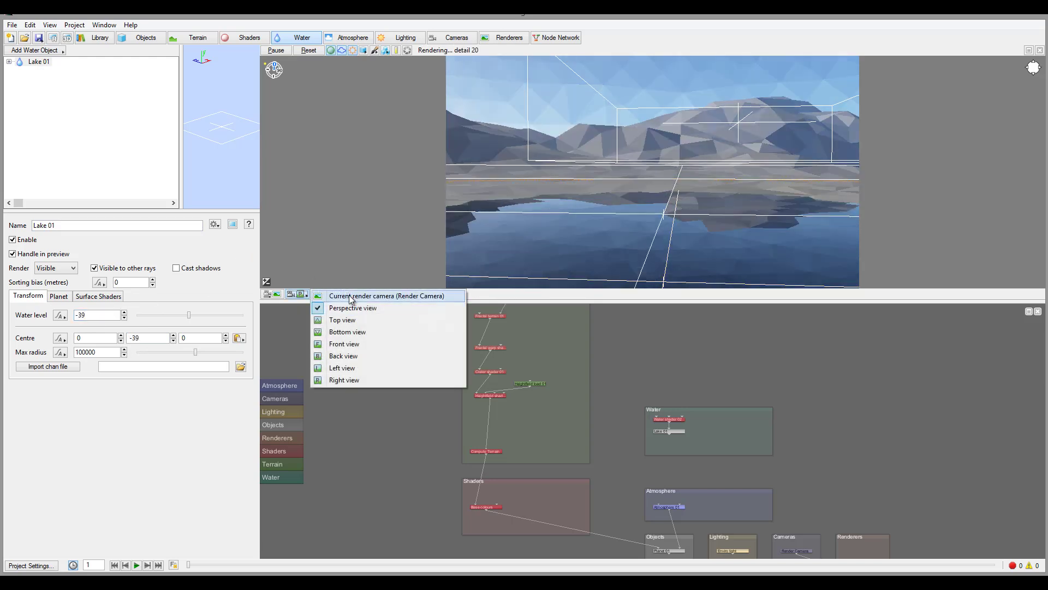
click(350, 296)
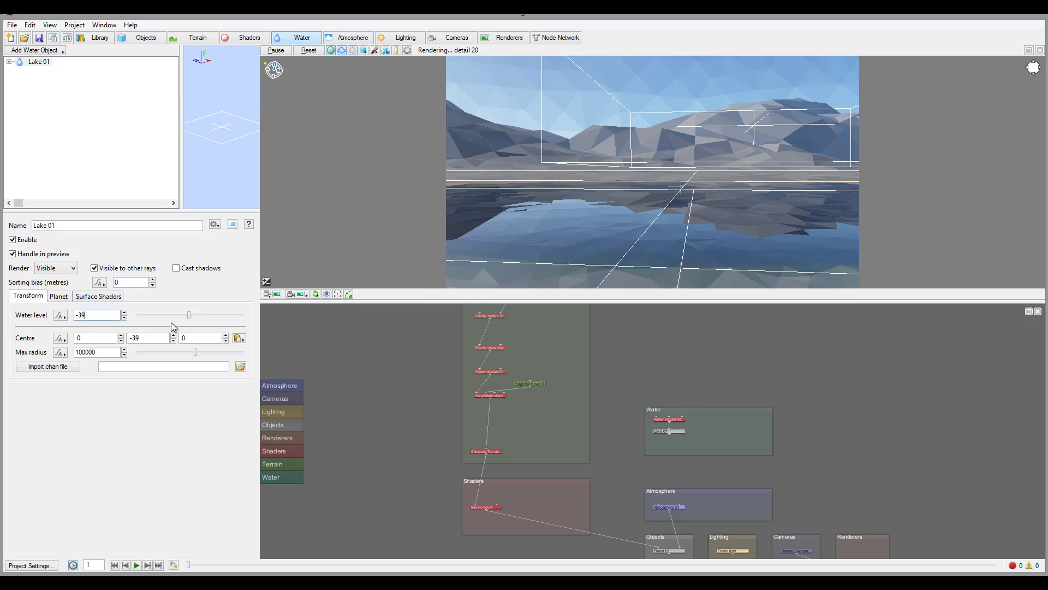
text(.5)
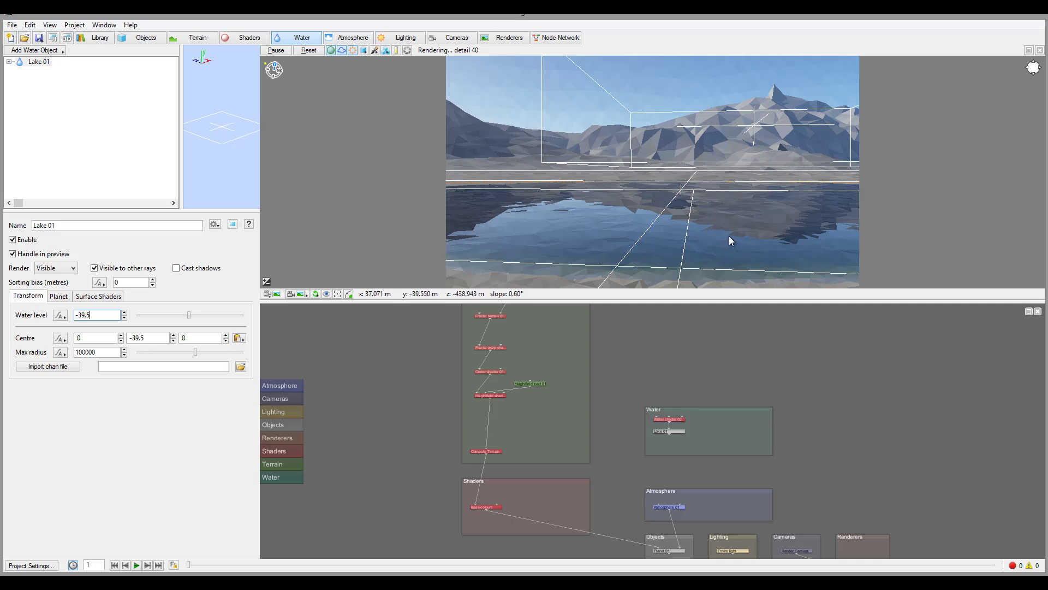
Nudge the Base colours node upward and drag the Shaders group's corner to enlarge it.
click(547, 423)
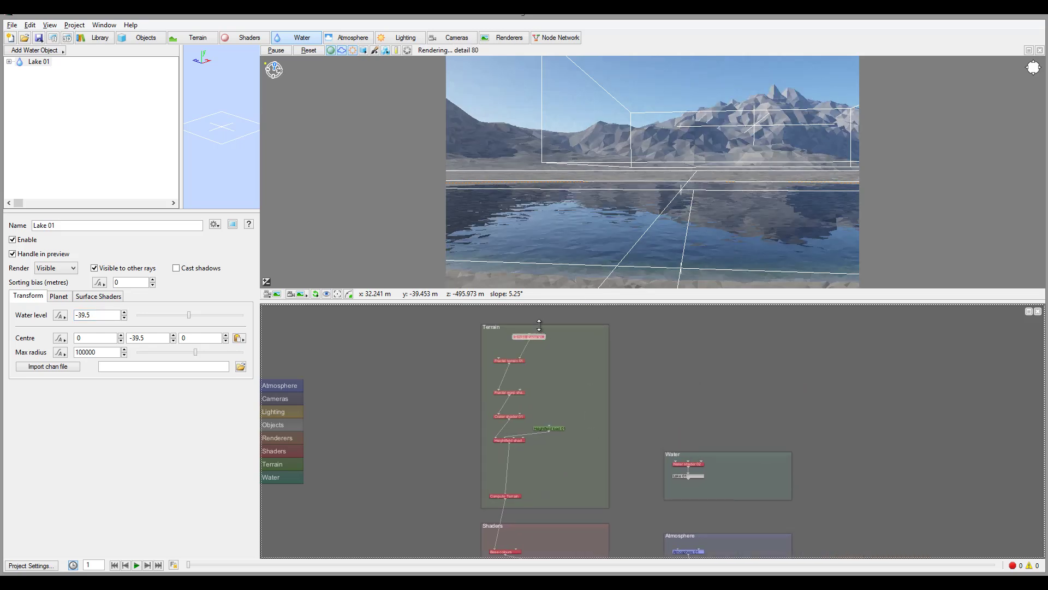
scroll(554, 404, up, 3)
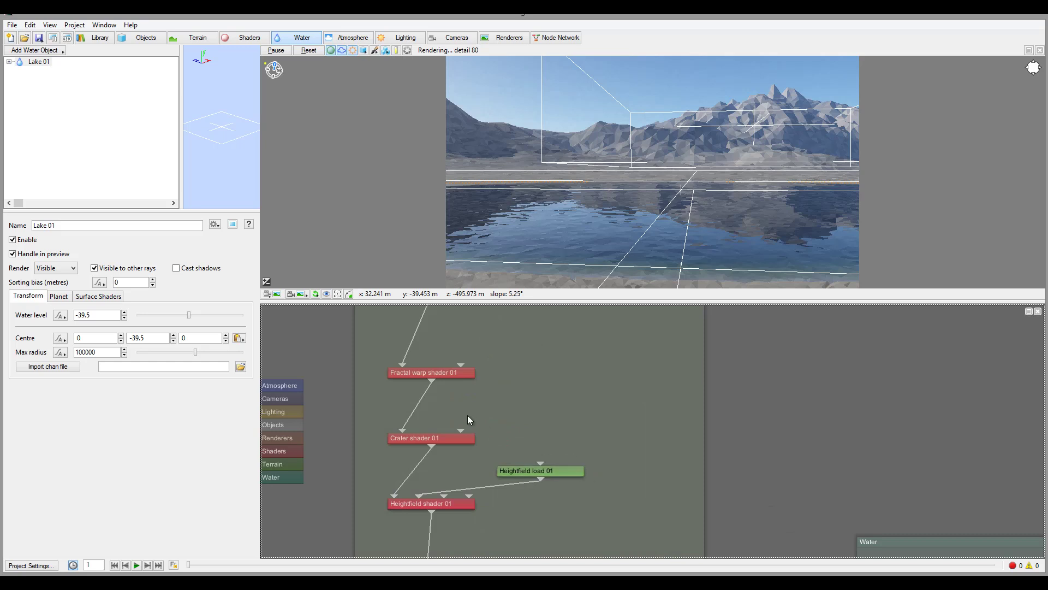
scroll(468, 421, down, 3)
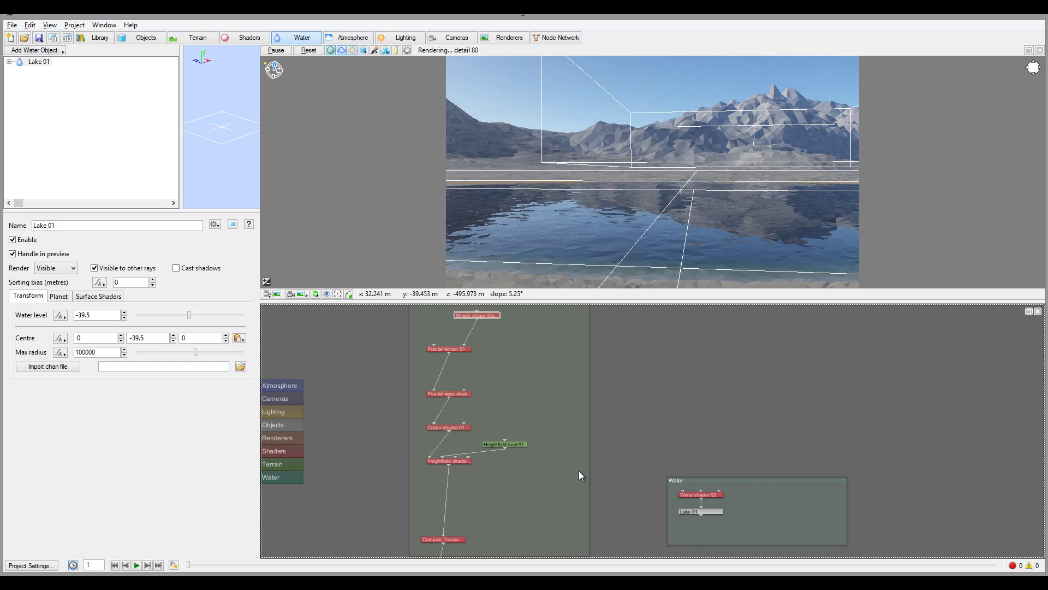
drag(581, 477, 540, 354)
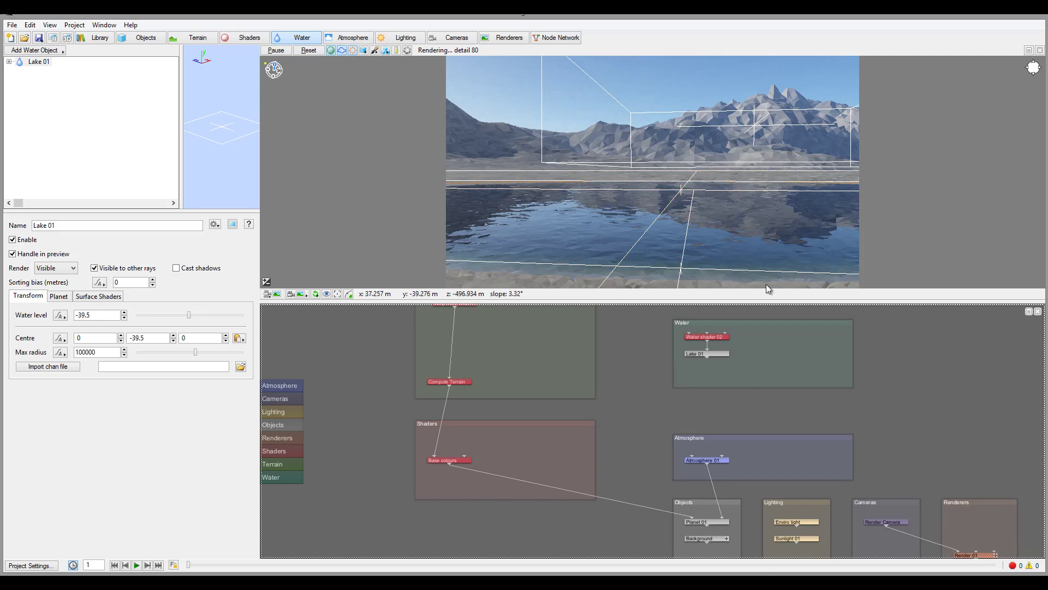
drag(516, 366, 557, 339)
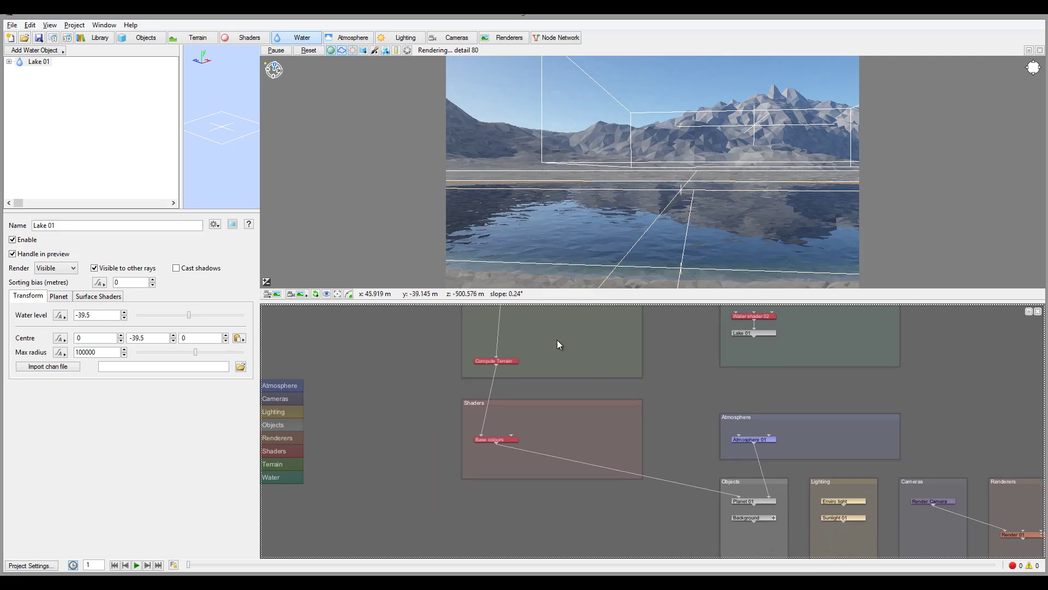
drag(498, 439, 498, 421)
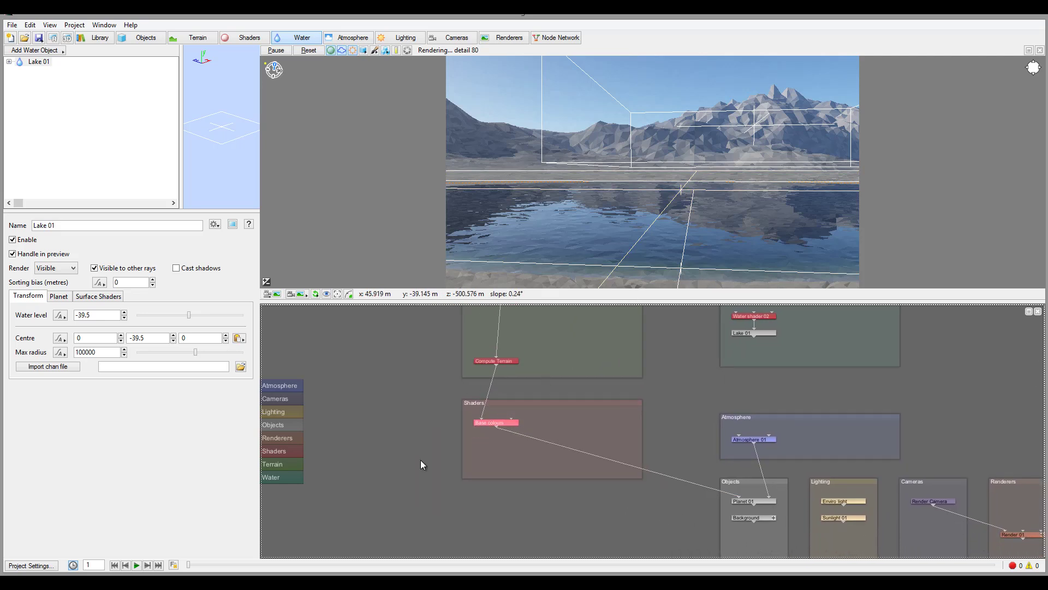
click(640, 476)
drag(644, 483, 687, 538)
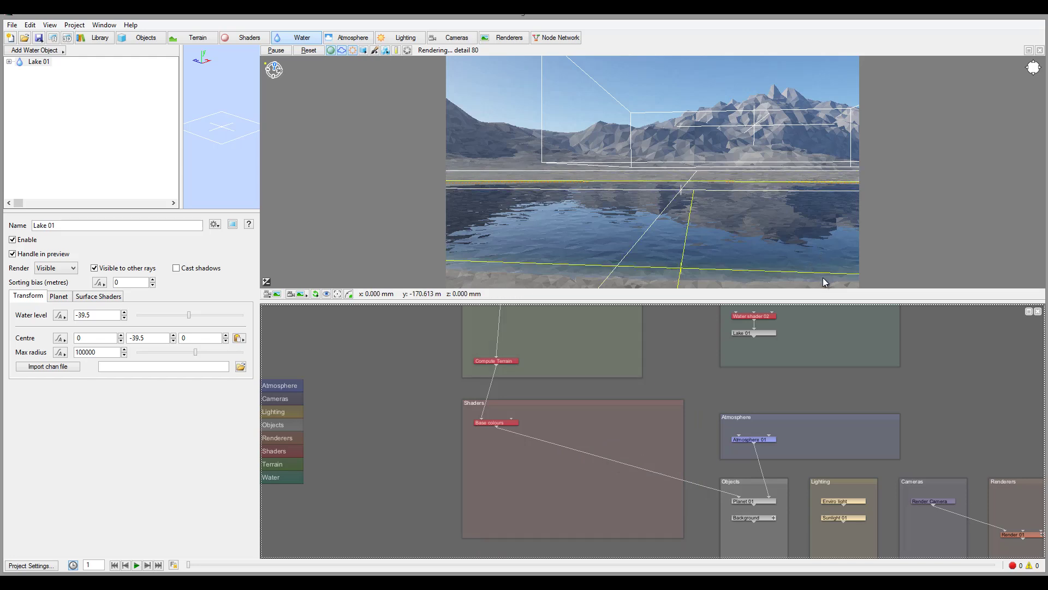
drag(697, 190, 725, 202)
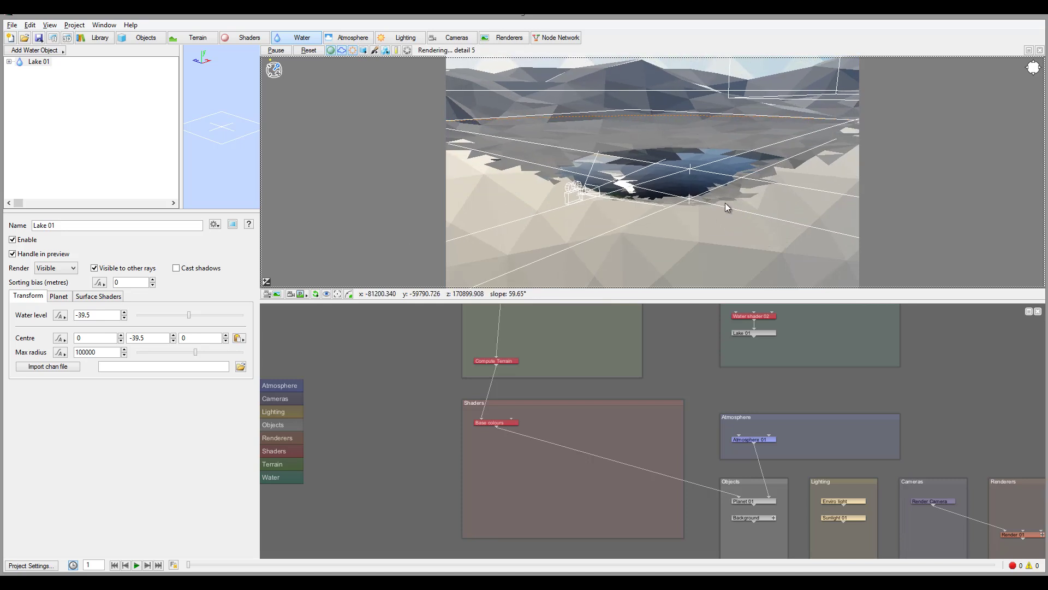
Uncheck Enable on Lake 01 and orbit the preview to inspect the dry crater.
click(12, 239)
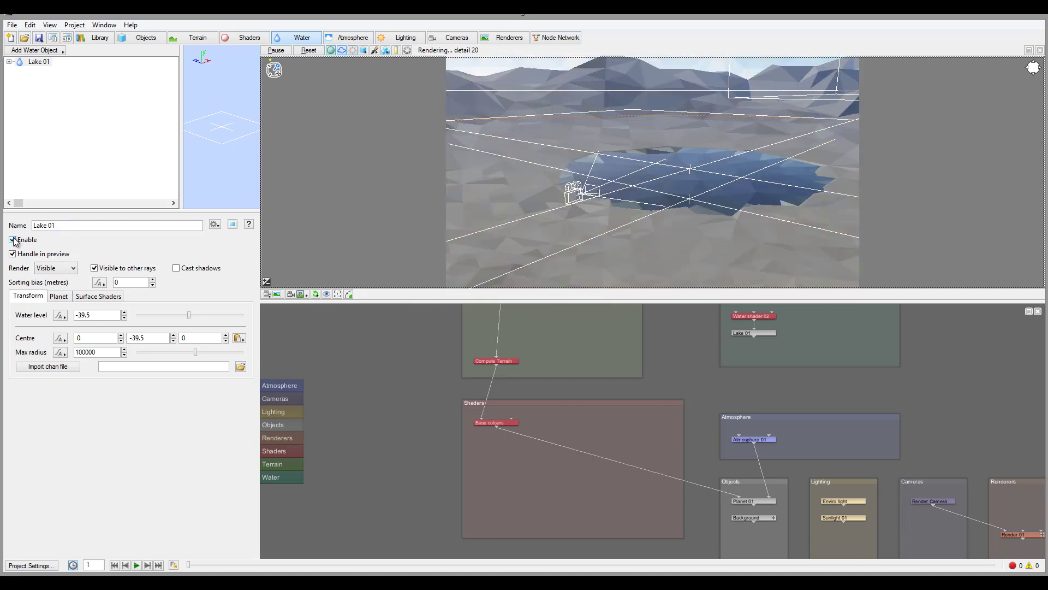
drag(688, 209, 739, 215)
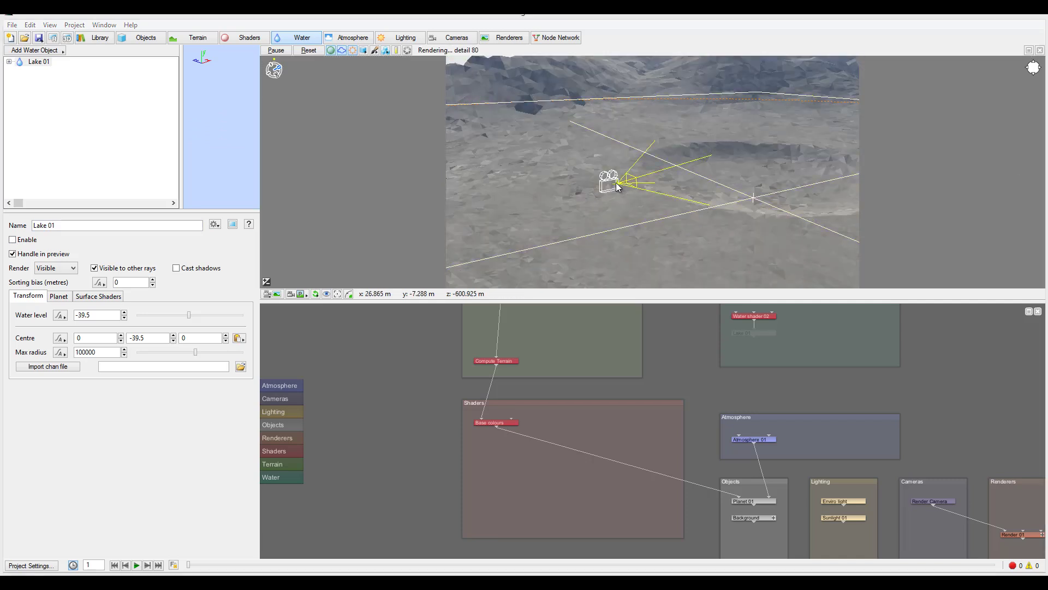
drag(677, 208, 680, 172)
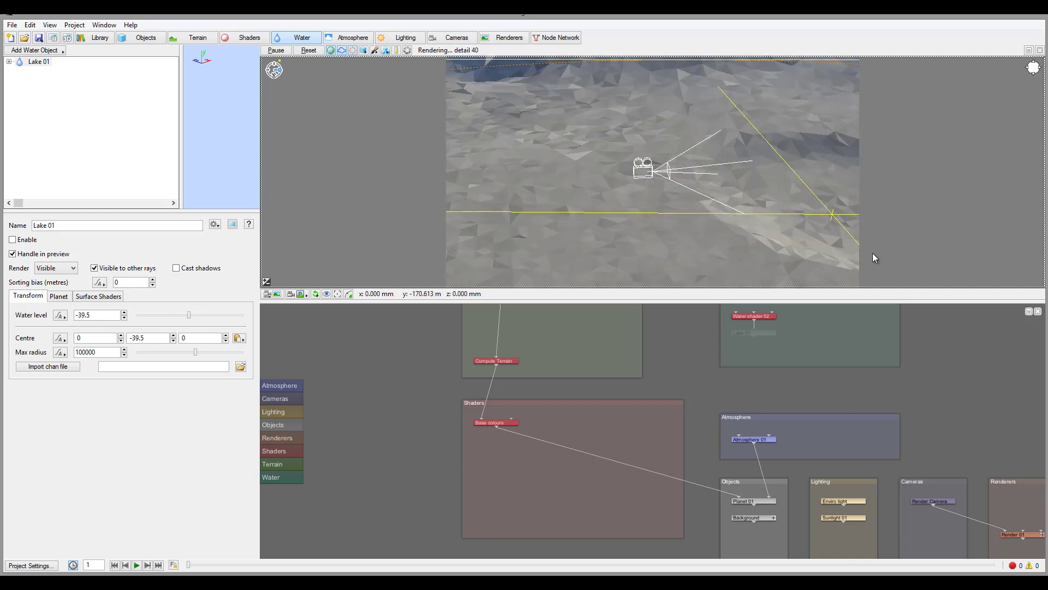
drag(655, 196, 795, 180)
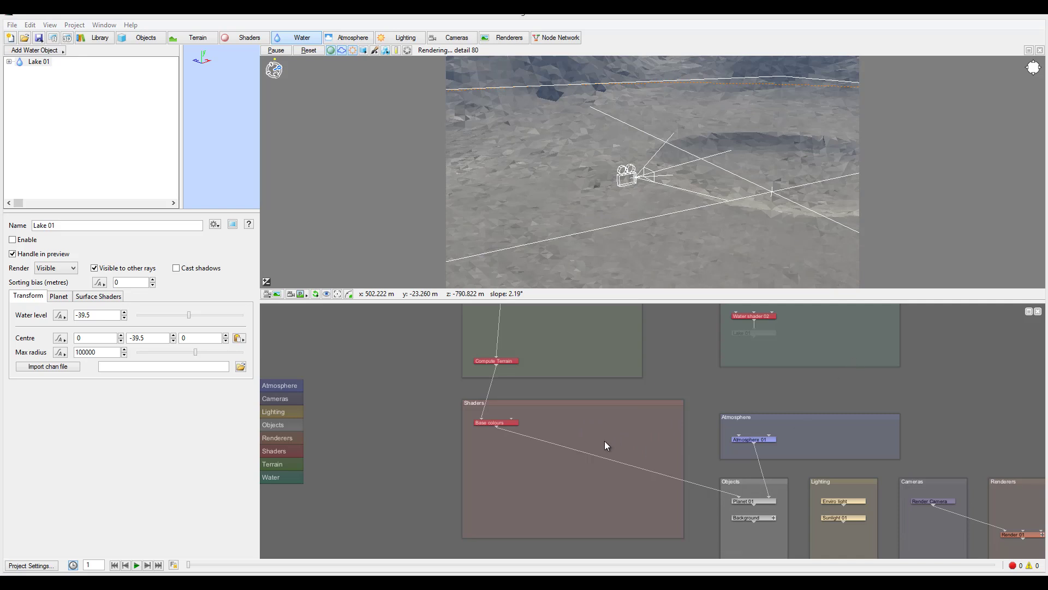
Add a Simple shape shader to the Shaders group and position it within the group.
right_click(573, 427)
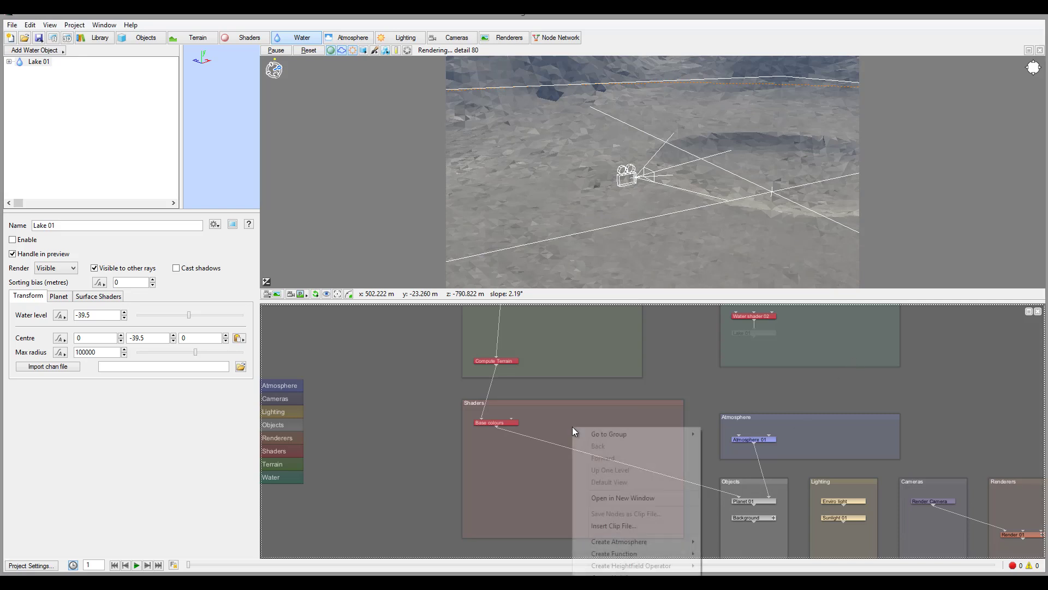
mouse_move(617, 577)
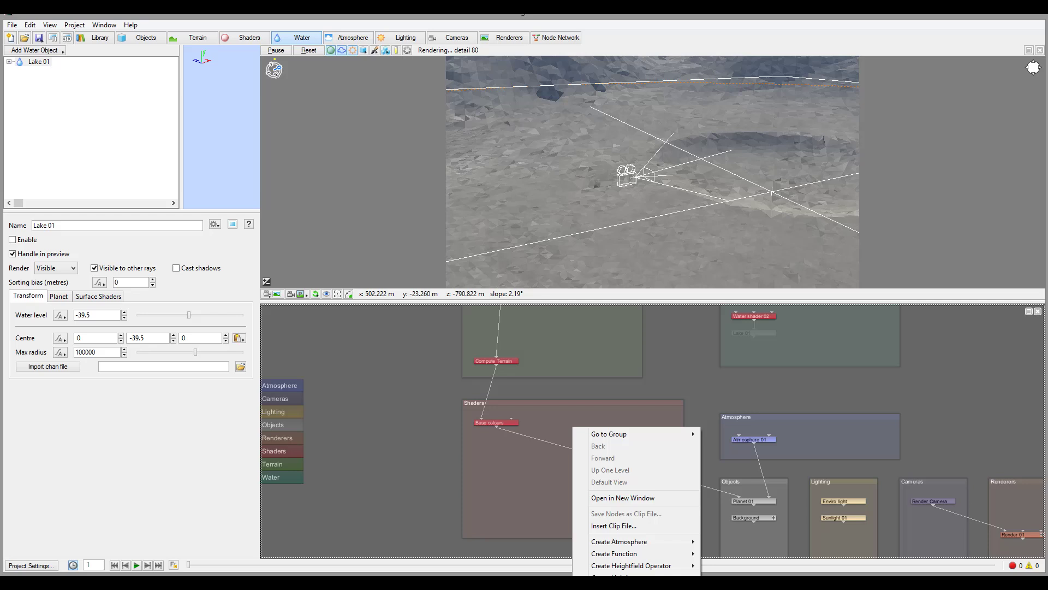
mouse_move(628, 577)
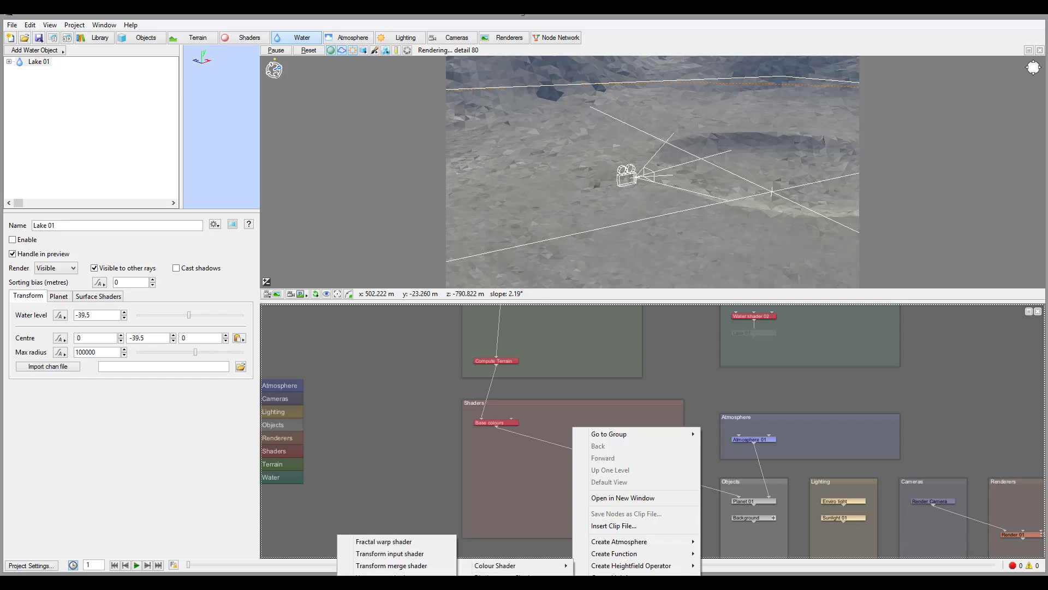
mouse_move(492, 577)
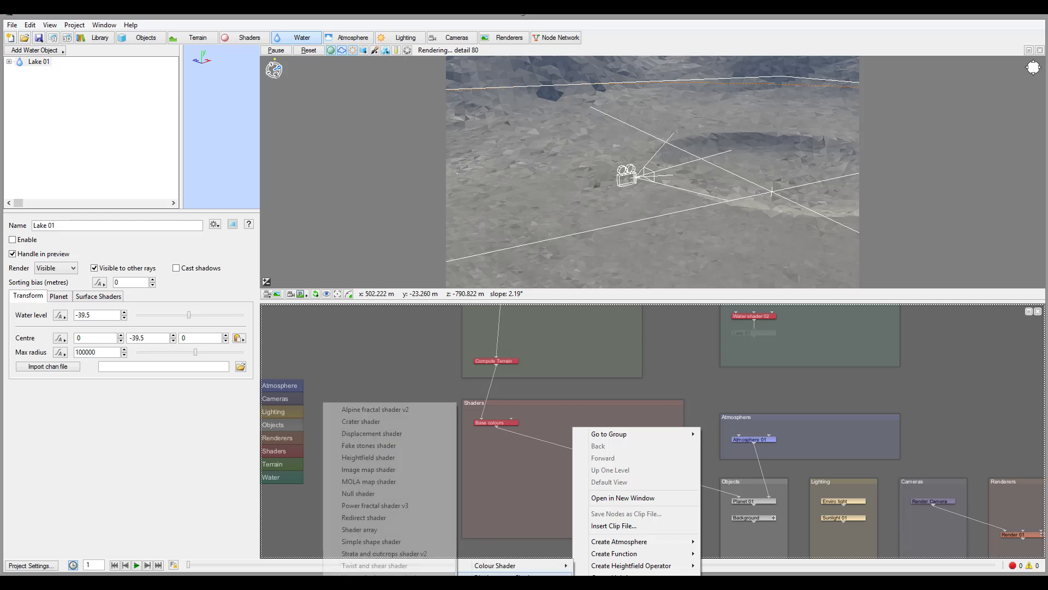
click(389, 542)
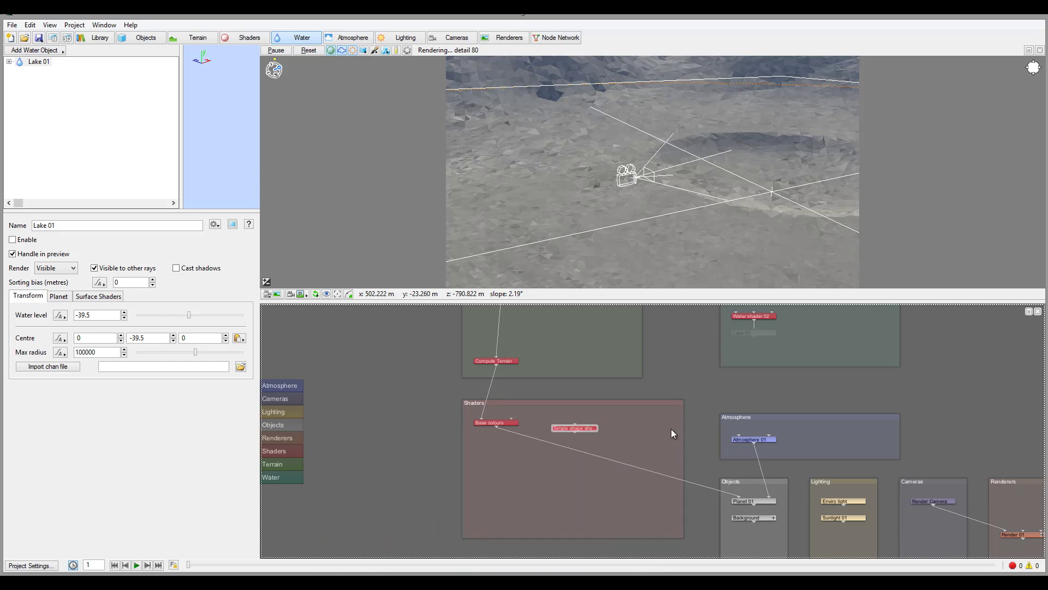
drag(578, 430, 617, 413)
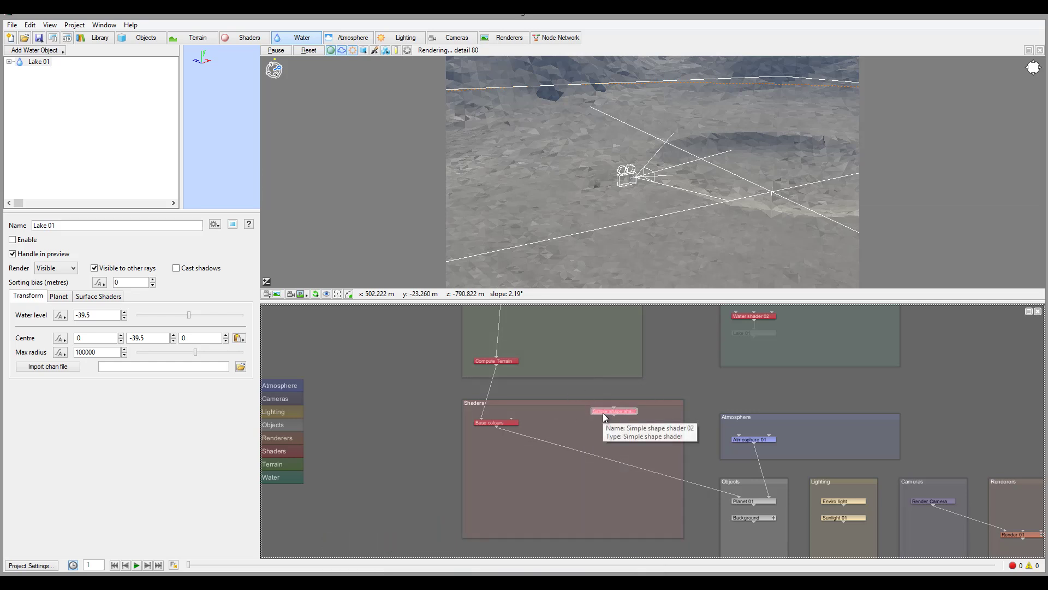
Create a Fake stones displacement shader node in the Shaders group.
right_click(524, 457)
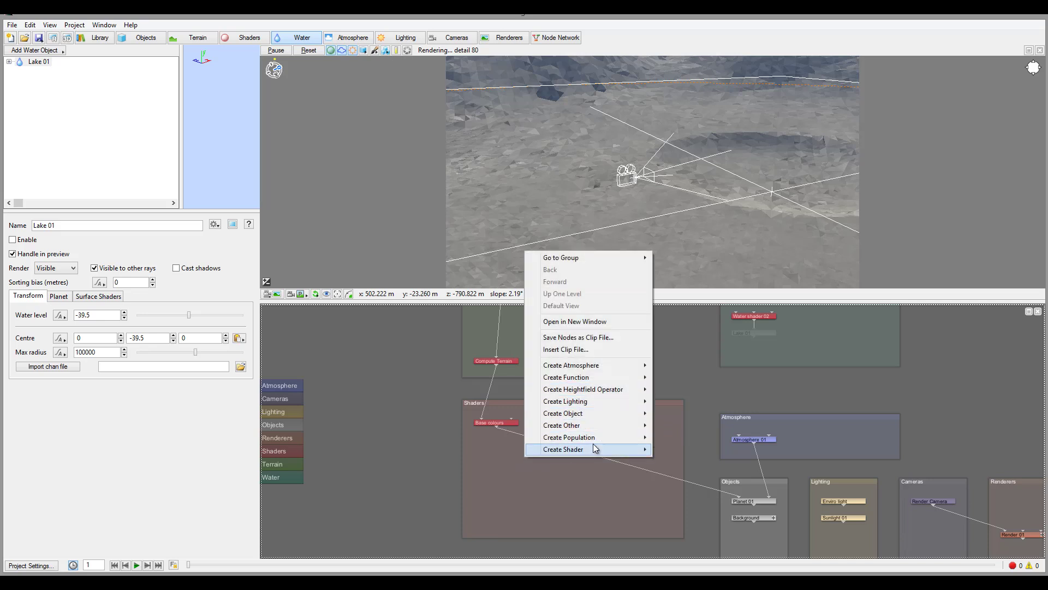
mouse_move(568, 448)
mouse_move(480, 463)
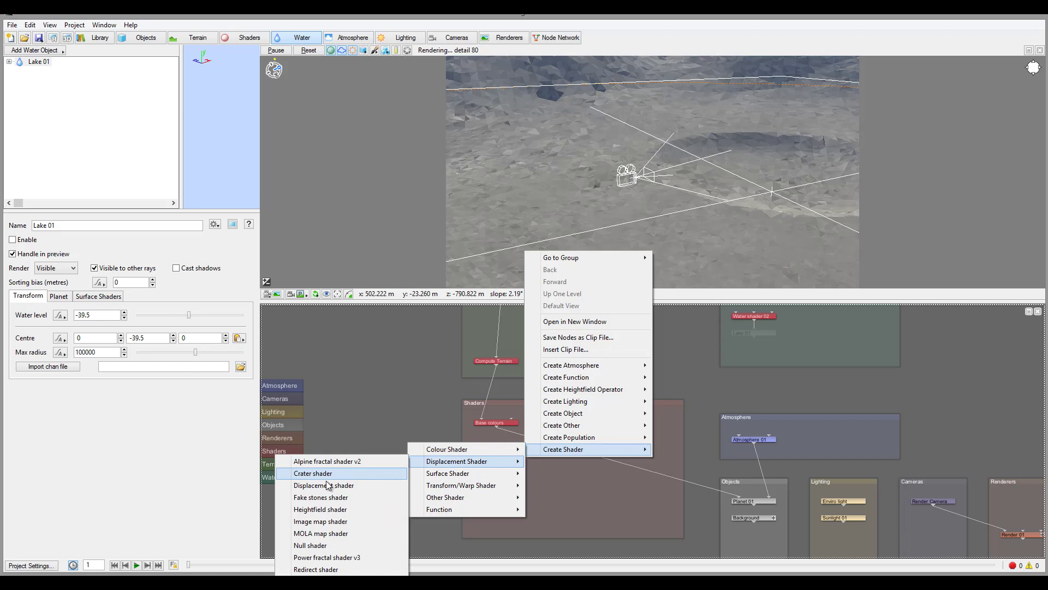
click(383, 497)
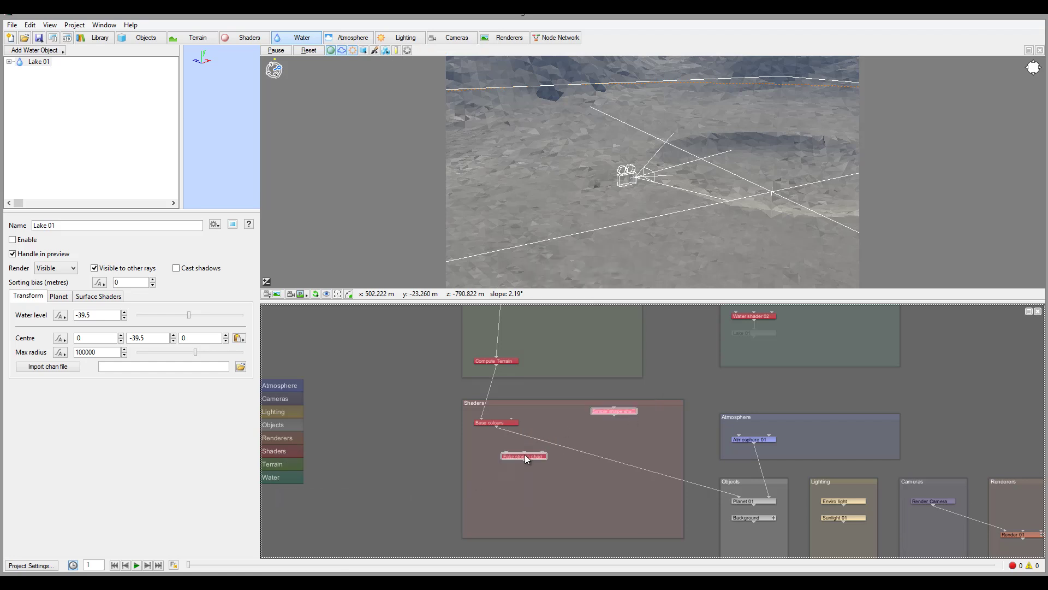
Insert the Fake stones shader between Base colours and the planet, then reposition Base colours.
drag(526, 454, 569, 470)
drag(497, 428, 741, 497)
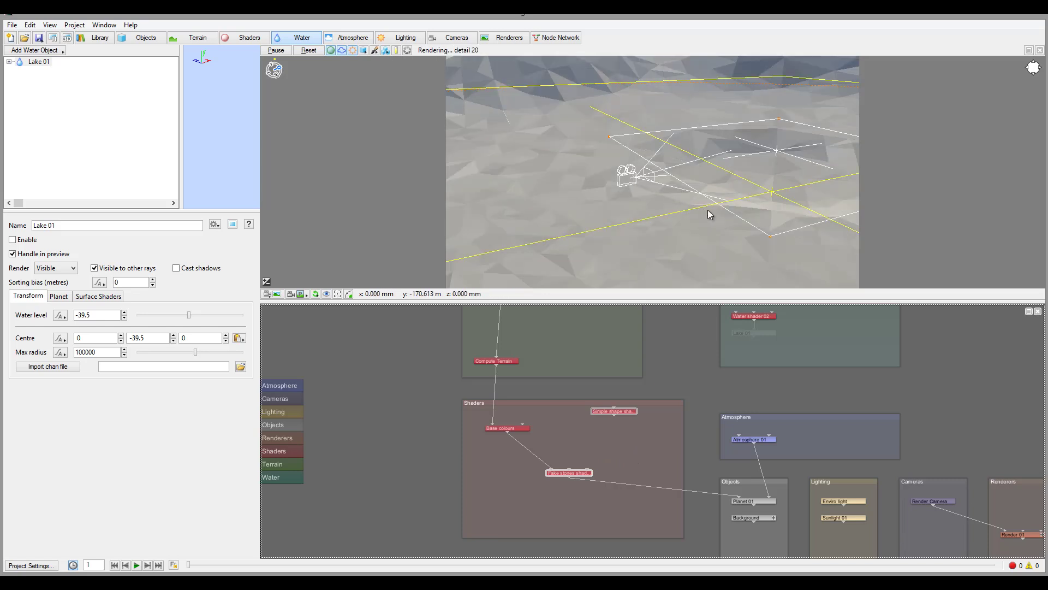
drag(694, 192, 697, 151)
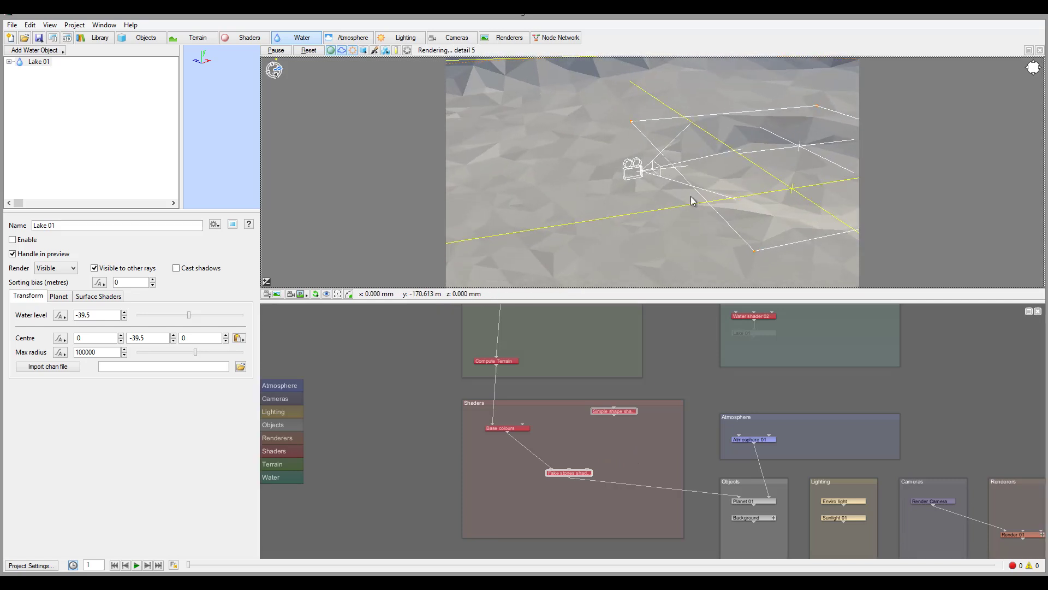
Darken the Fake stones diffuse colour to 0.24375.
double_click(575, 472)
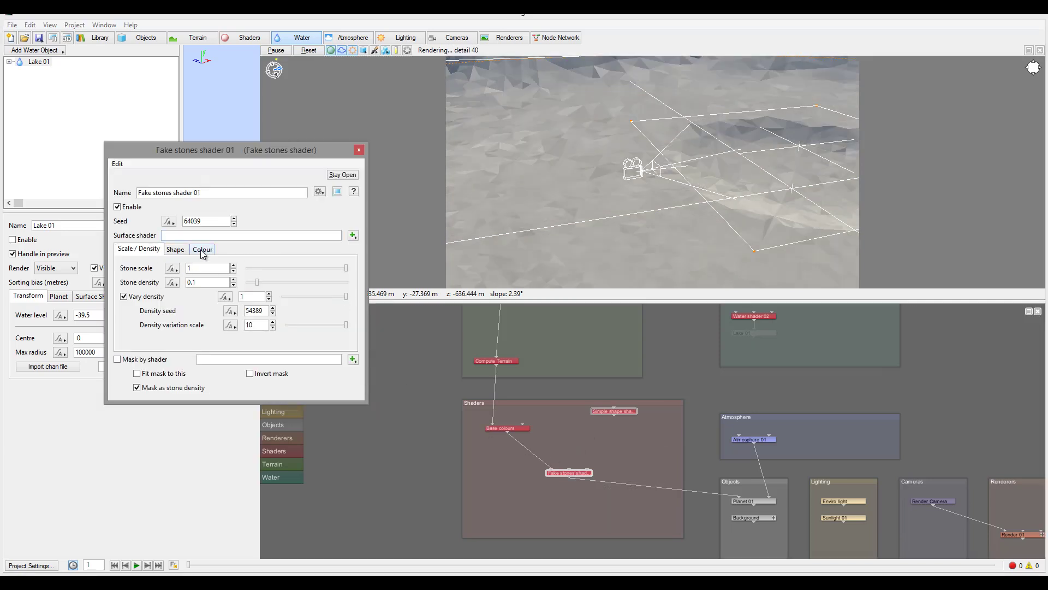
click(203, 250)
drag(329, 283, 268, 281)
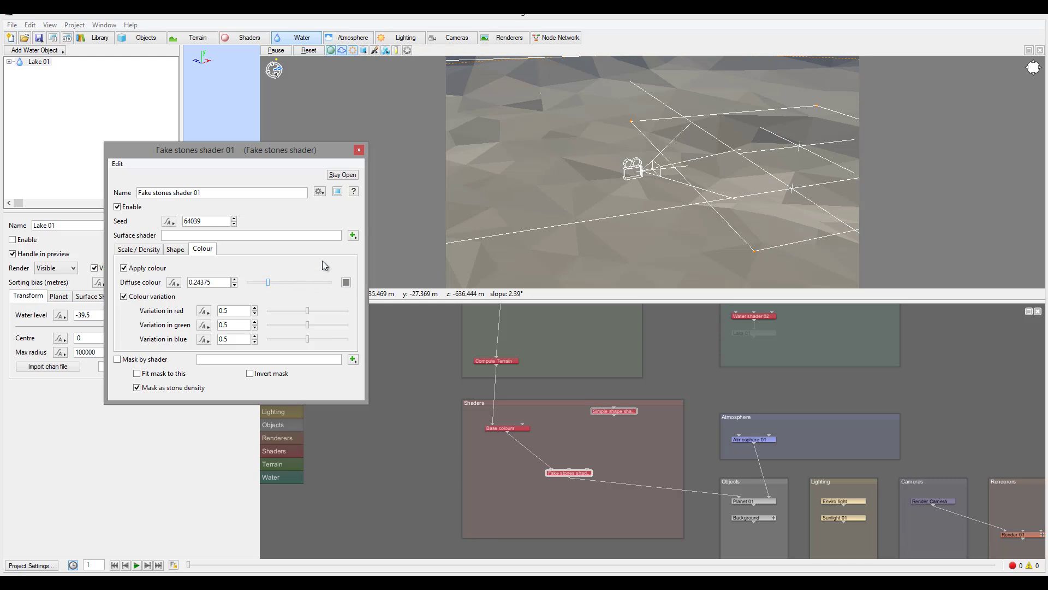
click(359, 150)
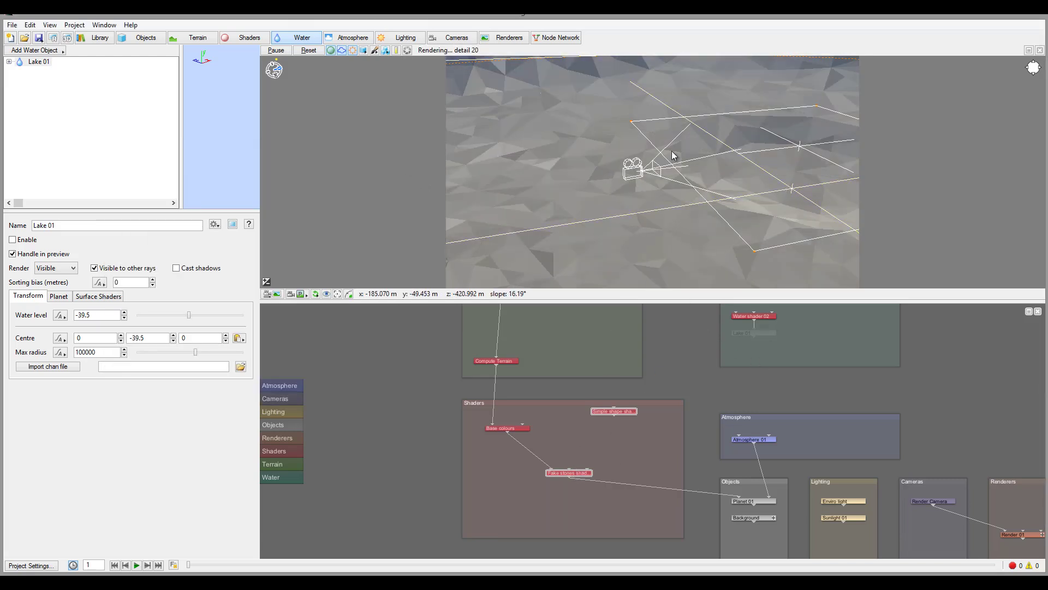
Set the first size of Simple shape shader 02 to 500.
double_click(616, 411)
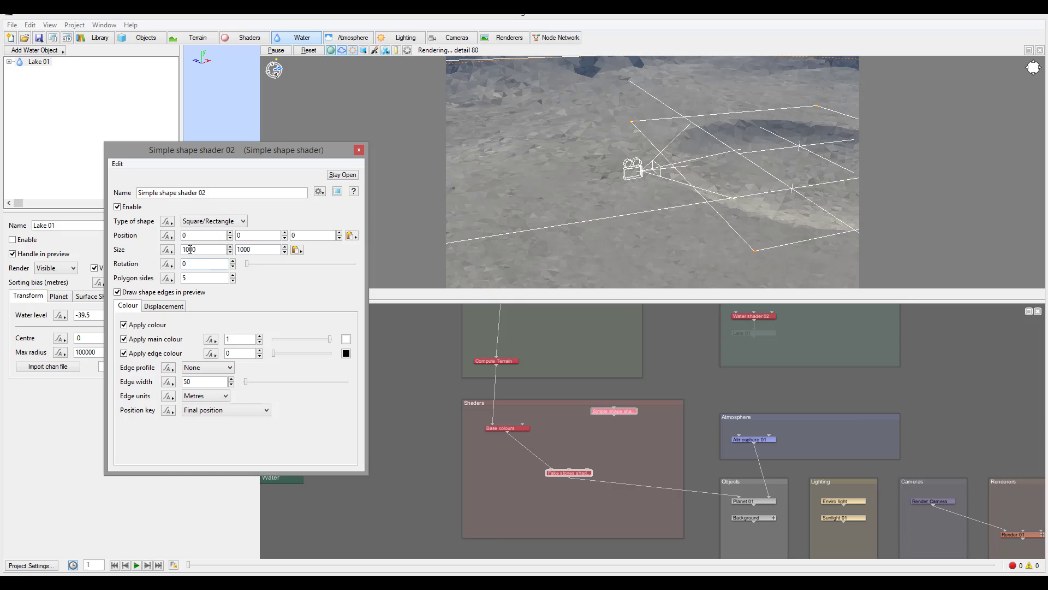
text(5)
key(Return)
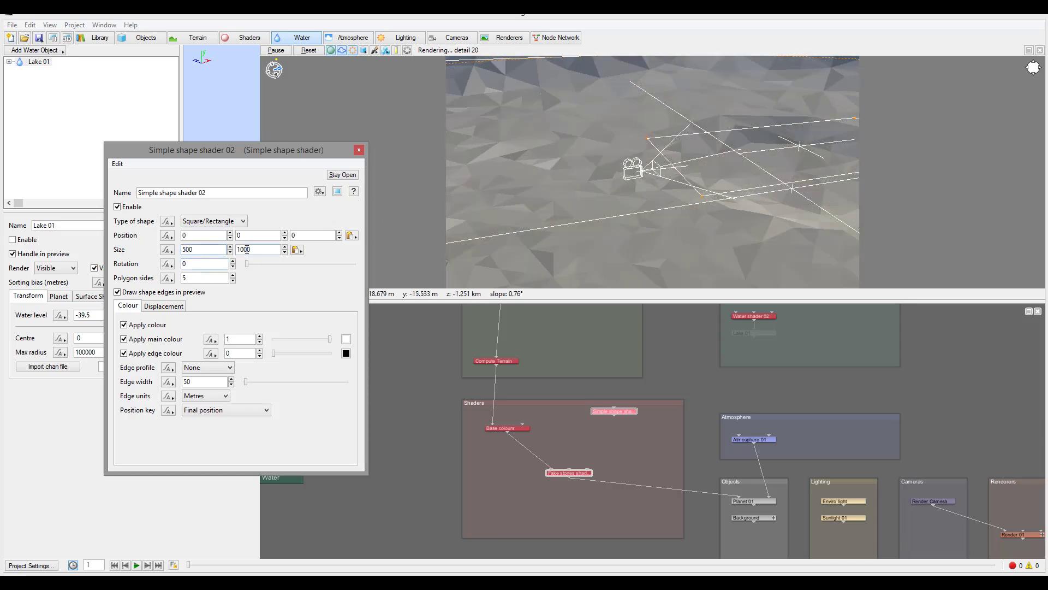
text(5)
key(Return)
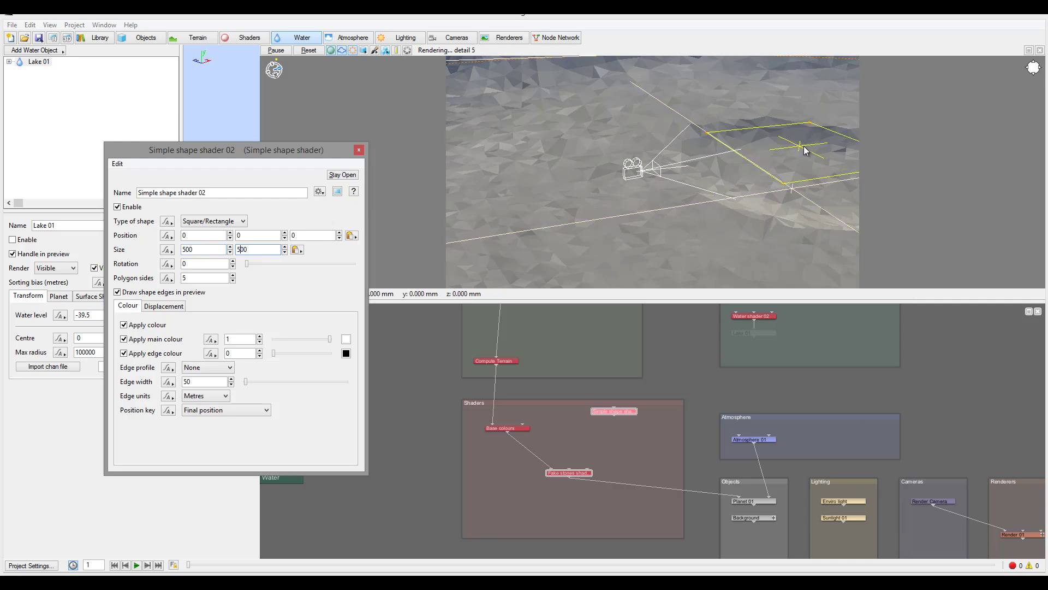
click(798, 149)
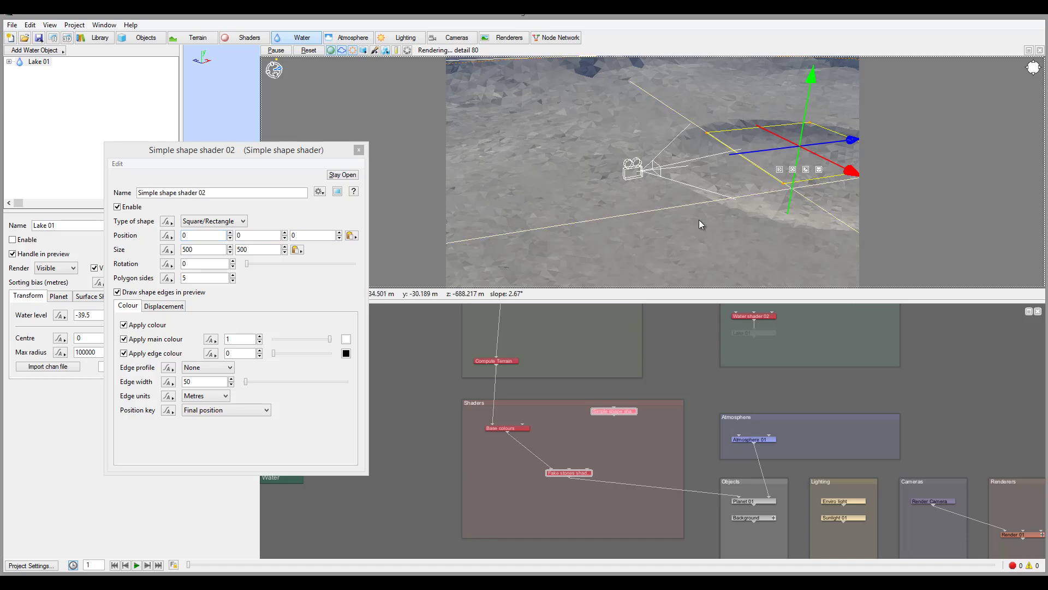
right_drag(679, 155, 629, 216)
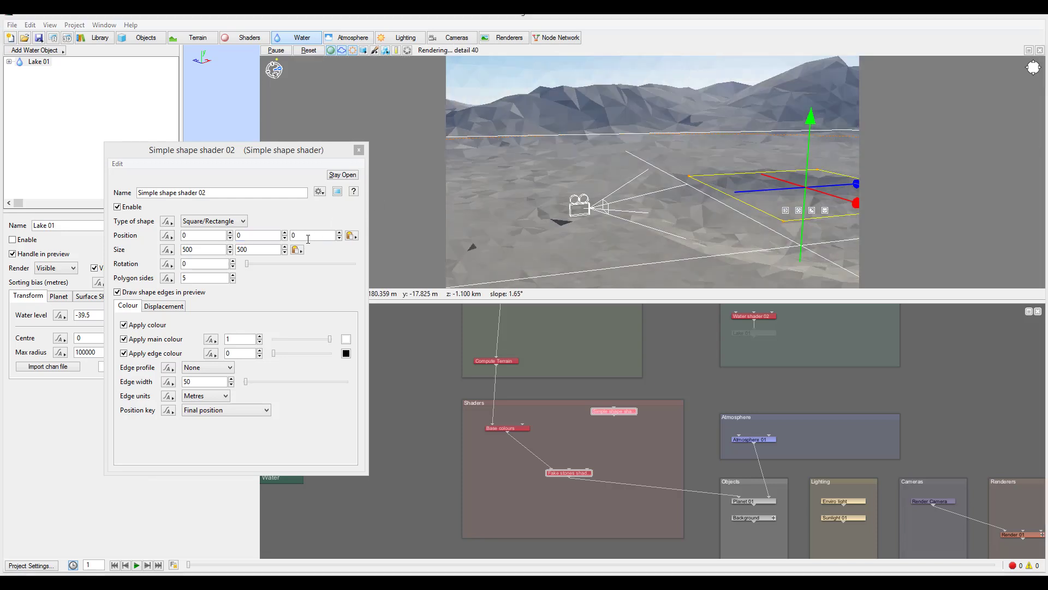
Set the rectangle's second size to 300 and its Z position to -400.
text(-)
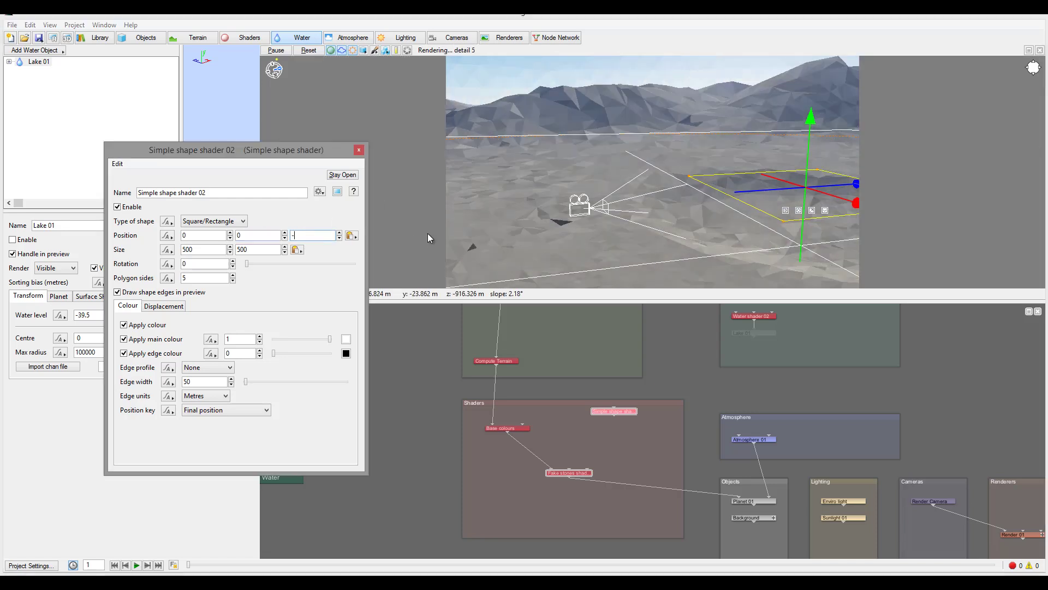
text(300)
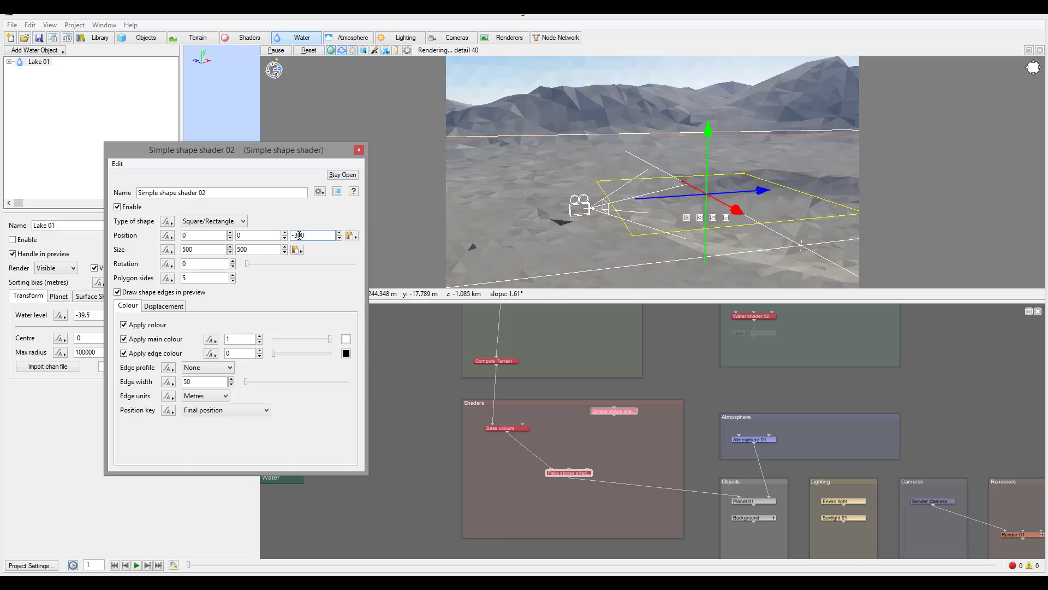
text(5)
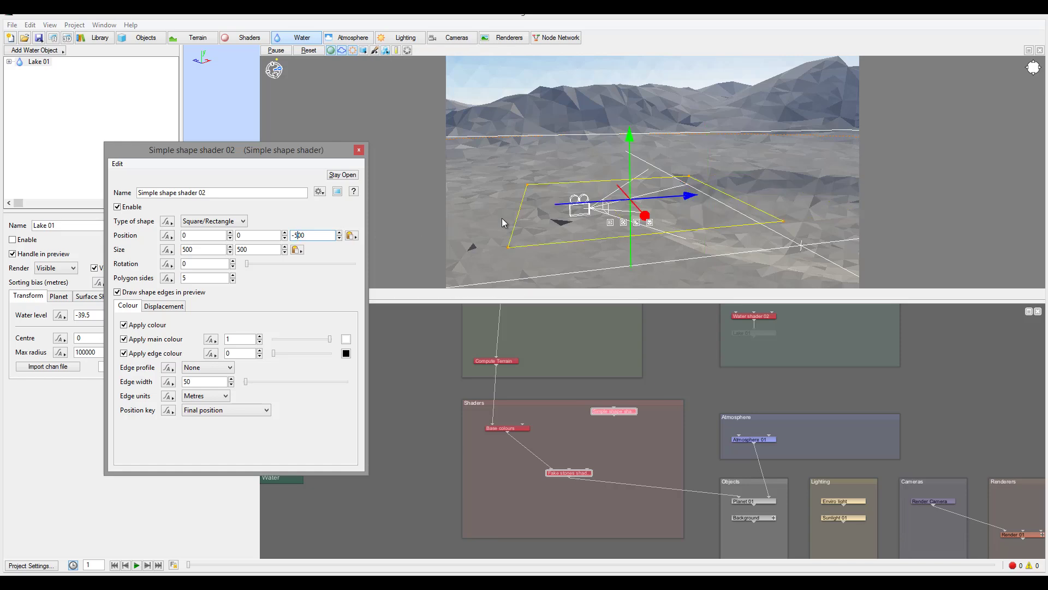
right_drag(534, 202, 547, 241)
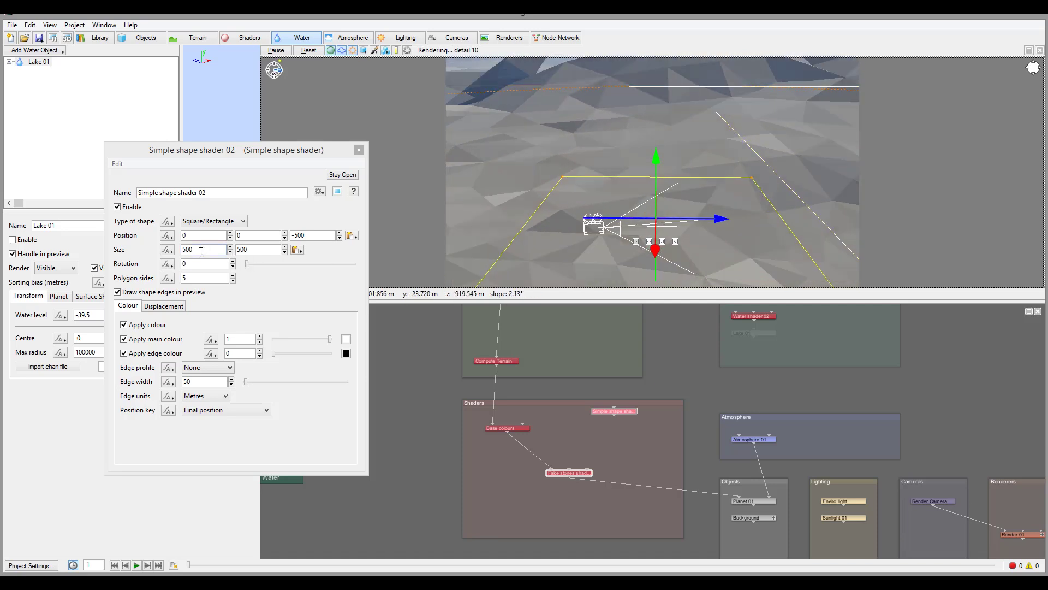
double_click(242, 250)
text(300)
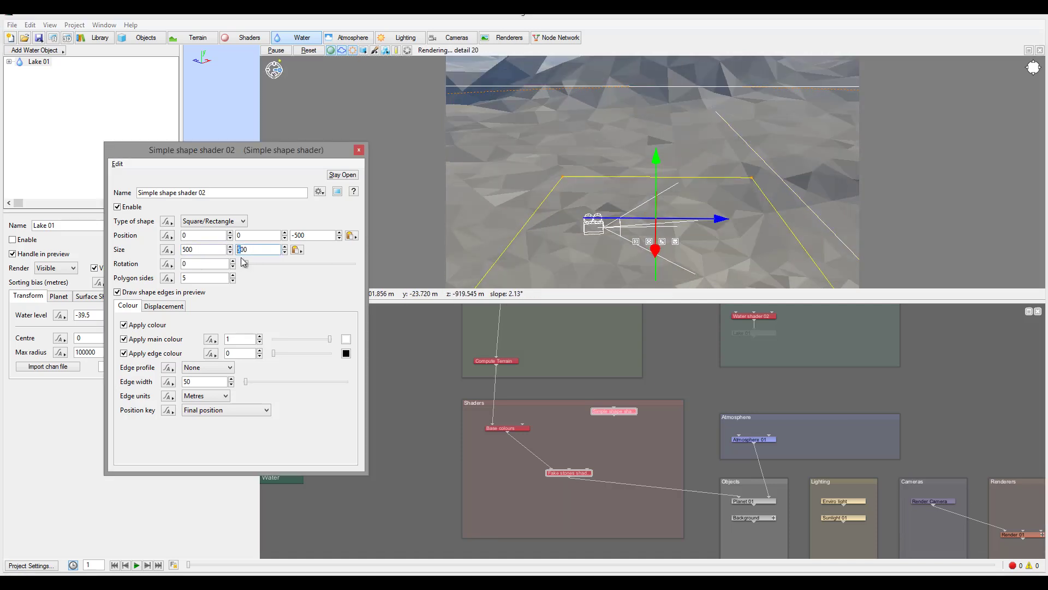
key(Return)
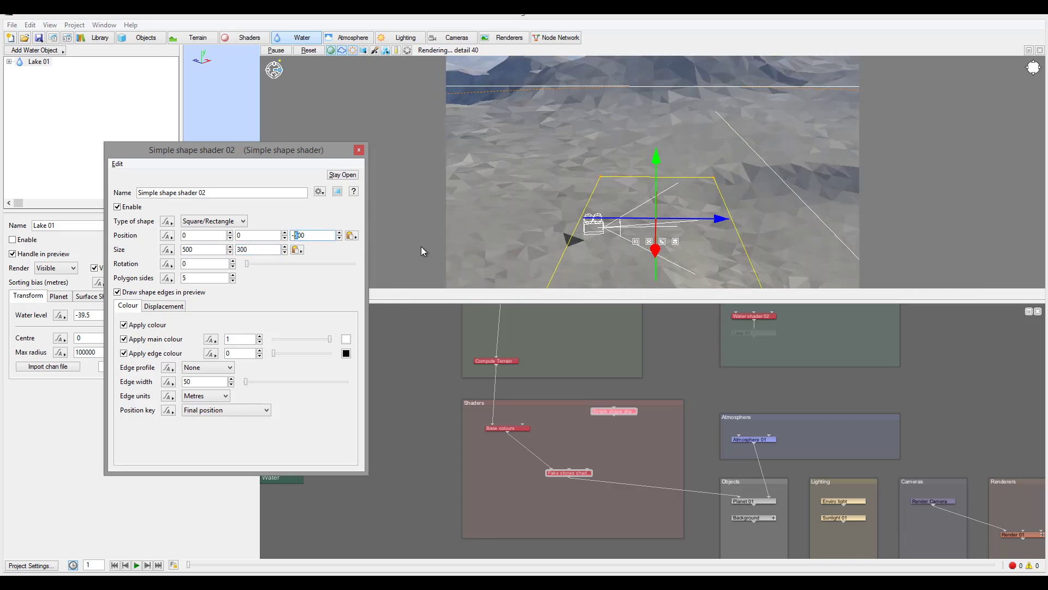
key(Return)
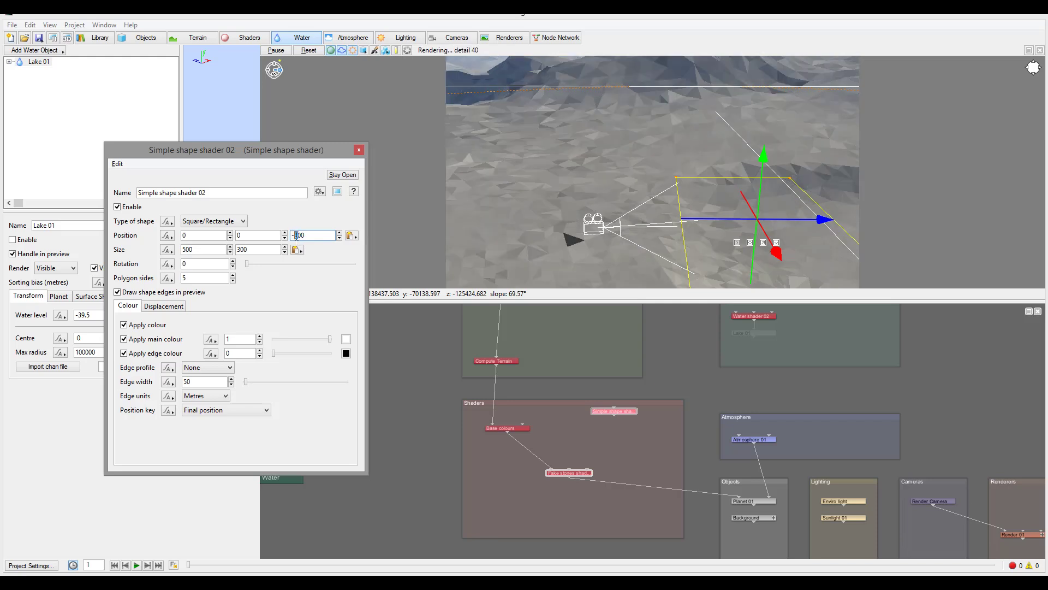
text(4)
key(Return)
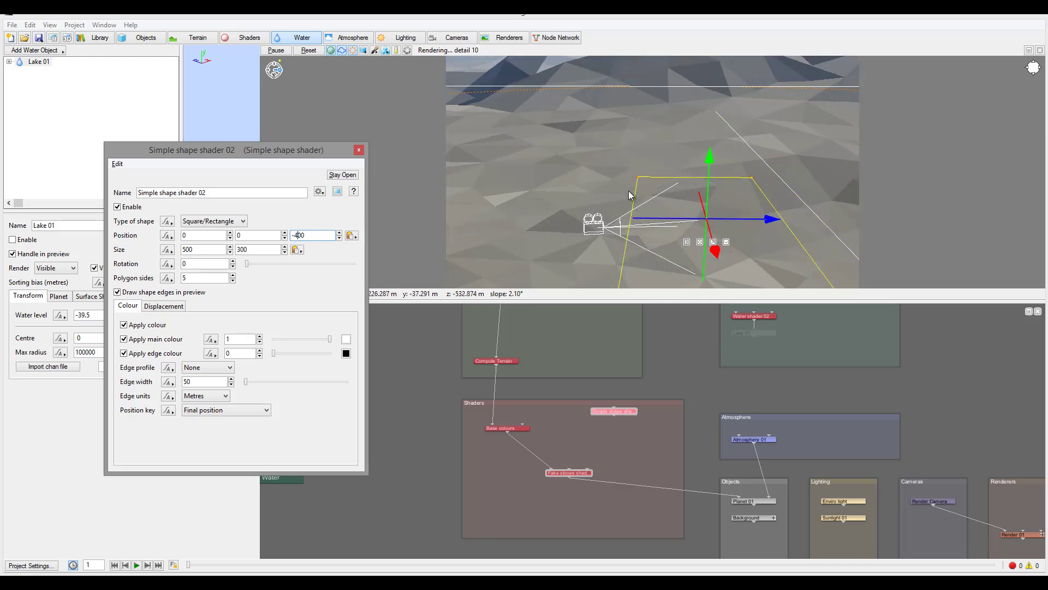
click(638, 201)
drag(637, 201, 773, 240)
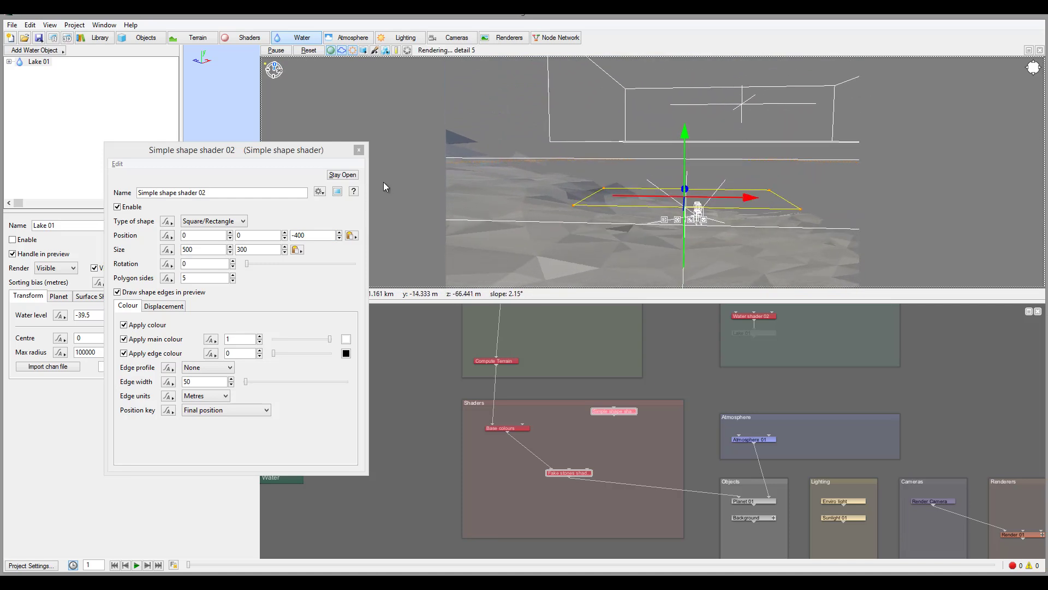
click(359, 151)
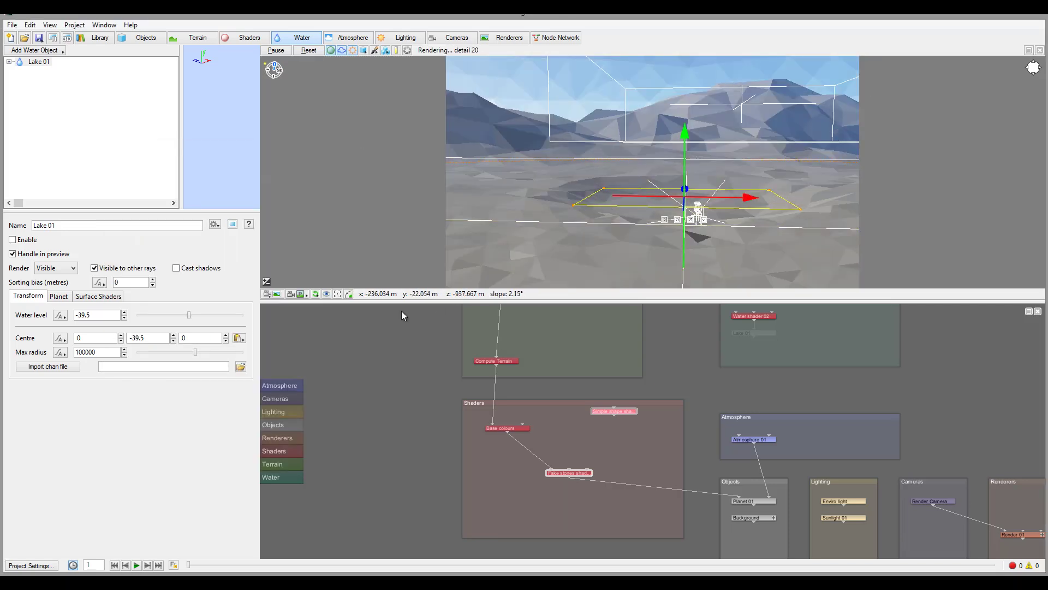
Preview through the current render camera and connect Simple shape shader 02 into Fake stones shader 01.
click(301, 295)
click(354, 296)
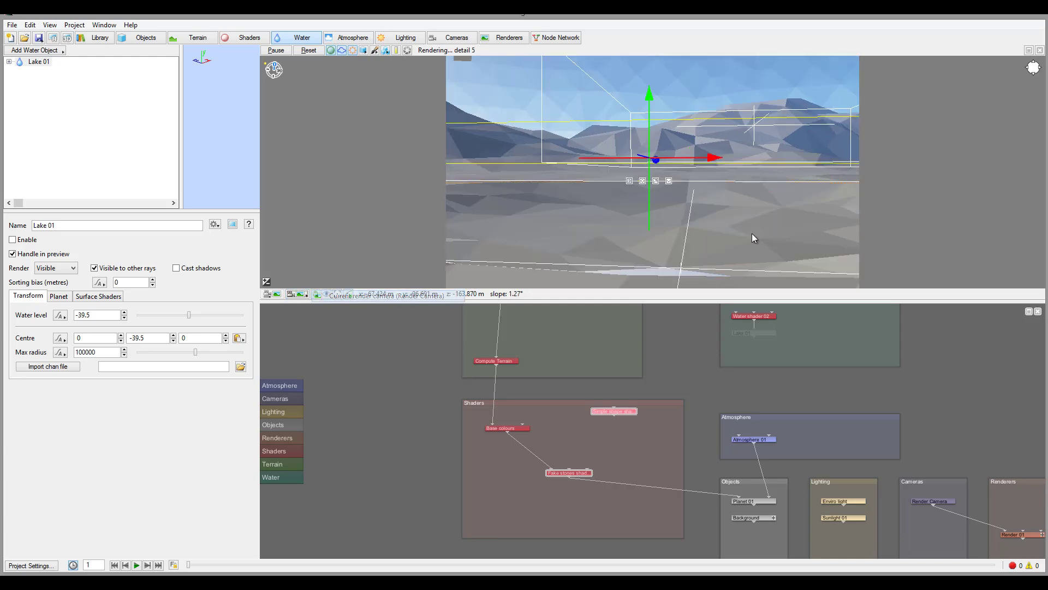
drag(704, 233, 688, 247)
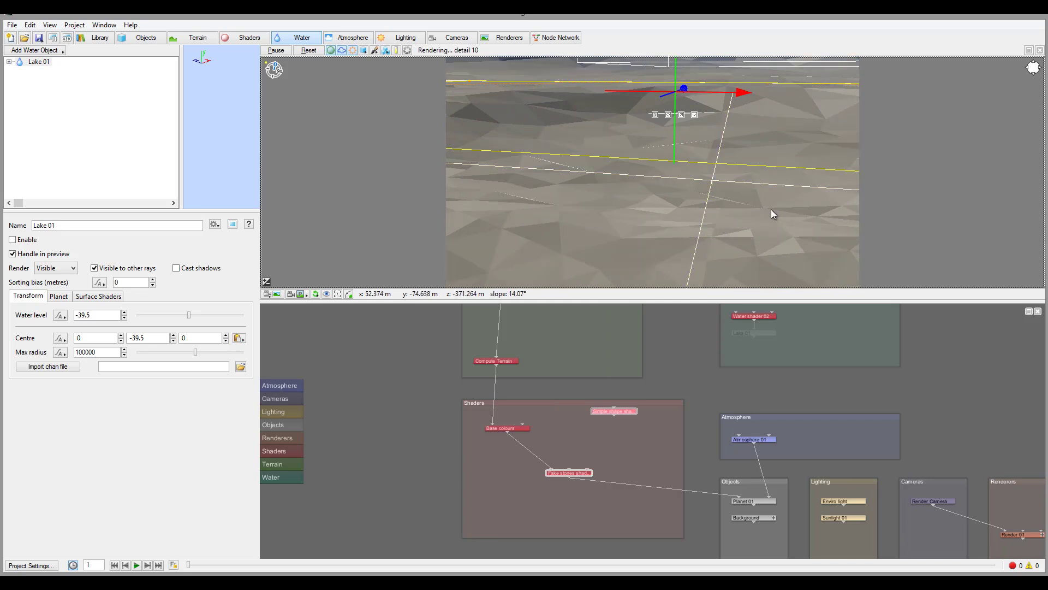
drag(771, 208, 708, 215)
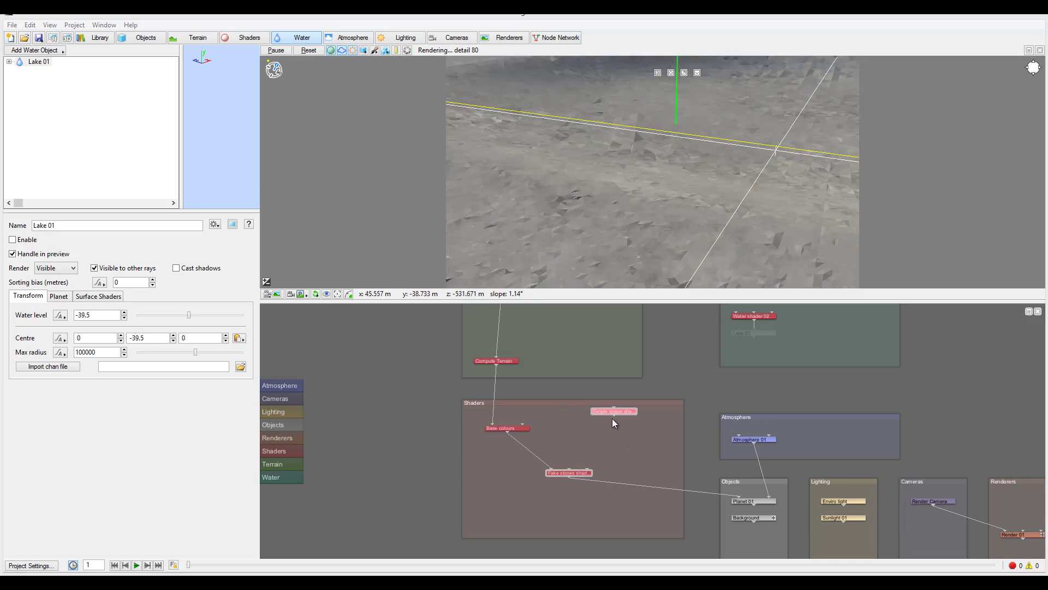
click(605, 432)
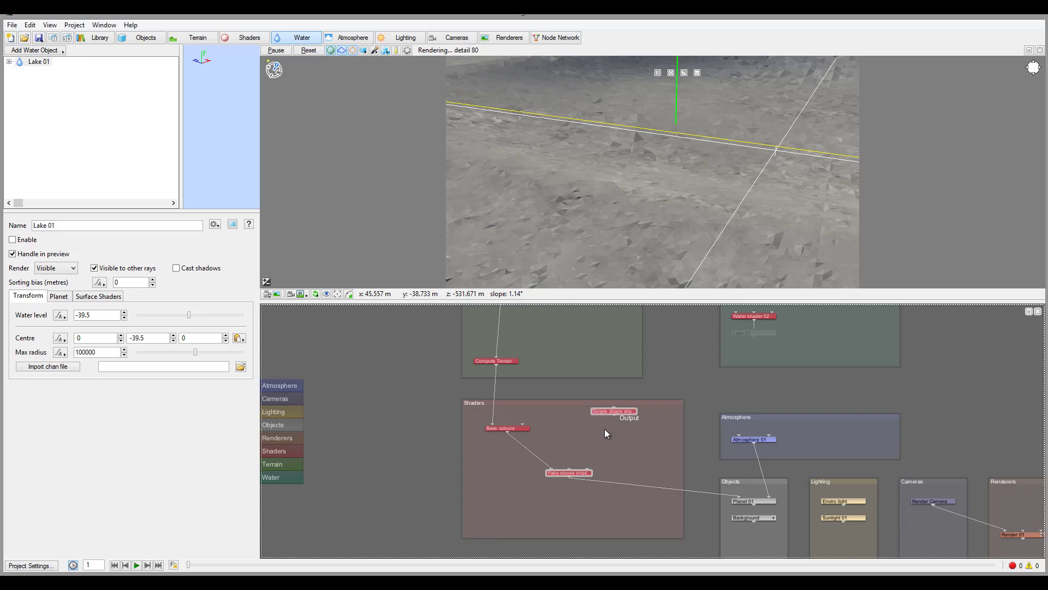
drag(587, 455, 587, 470)
Raise the Fake stones density from 0.1 to 1.
double_click(575, 473)
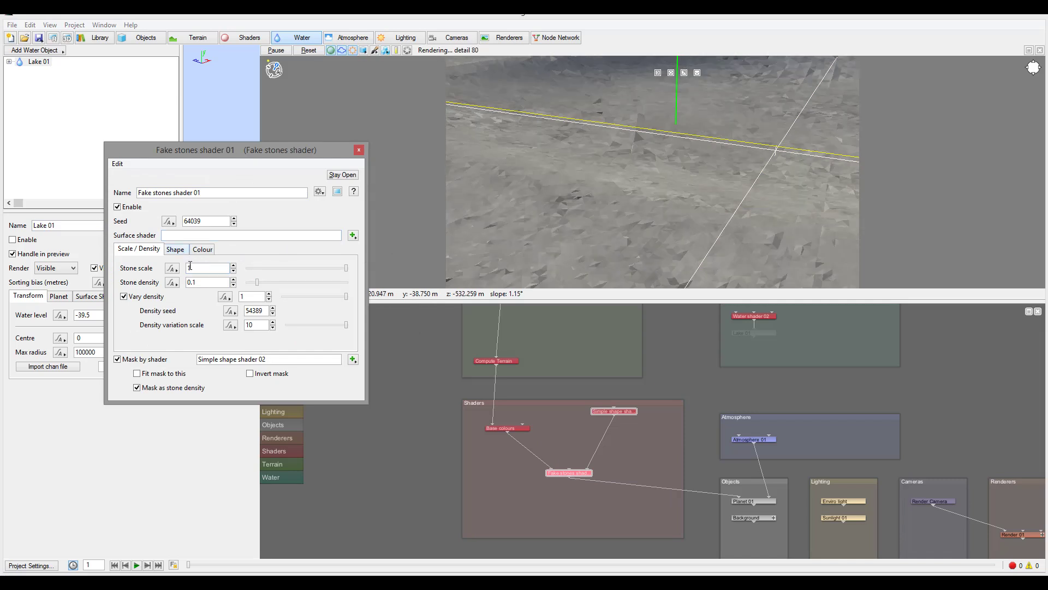
click(176, 250)
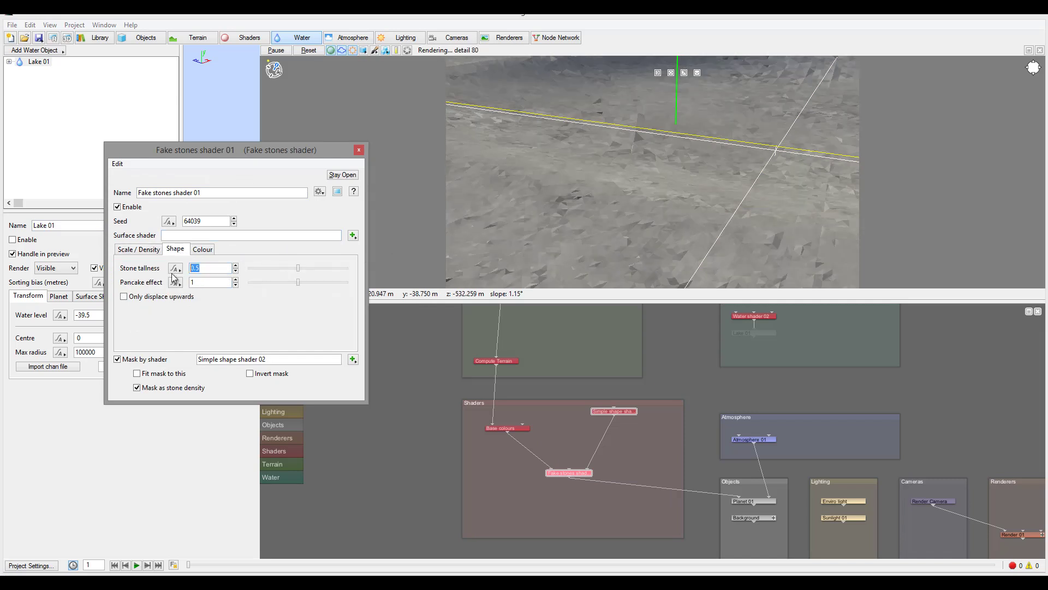
text(5)
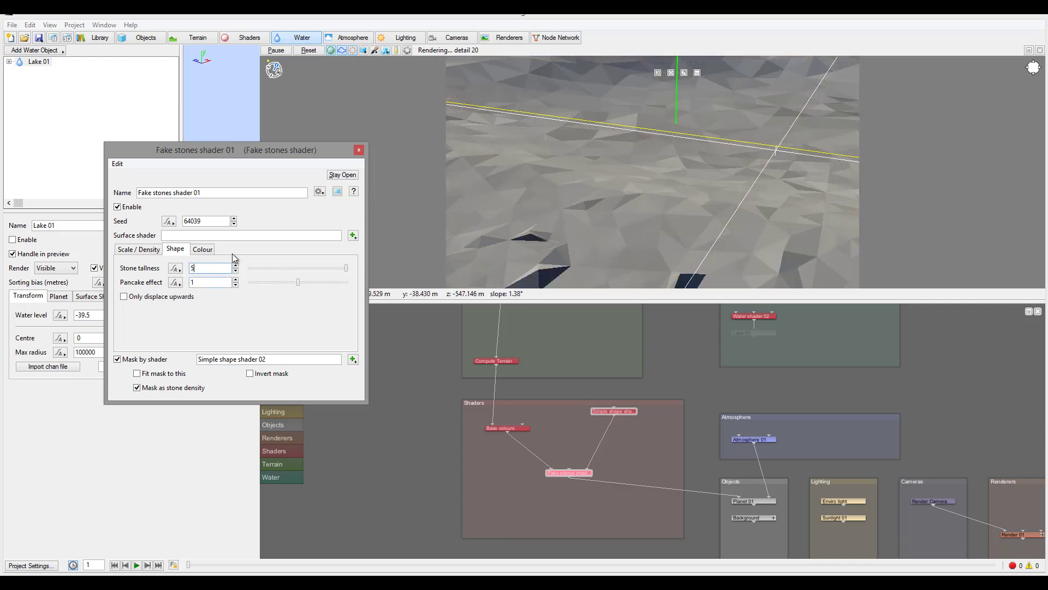
click(148, 248)
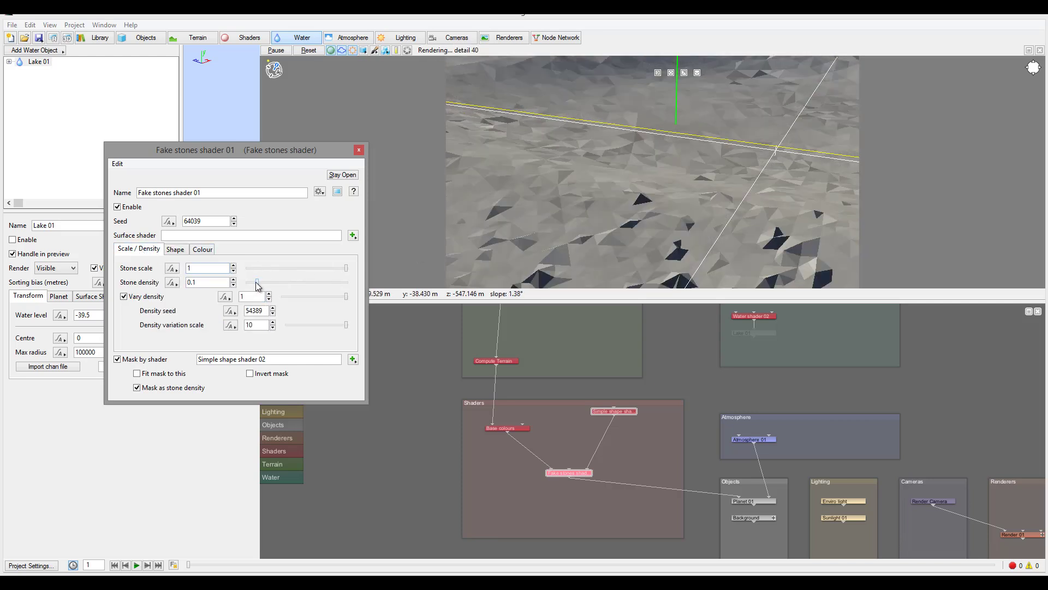
drag(273, 284, 333, 280)
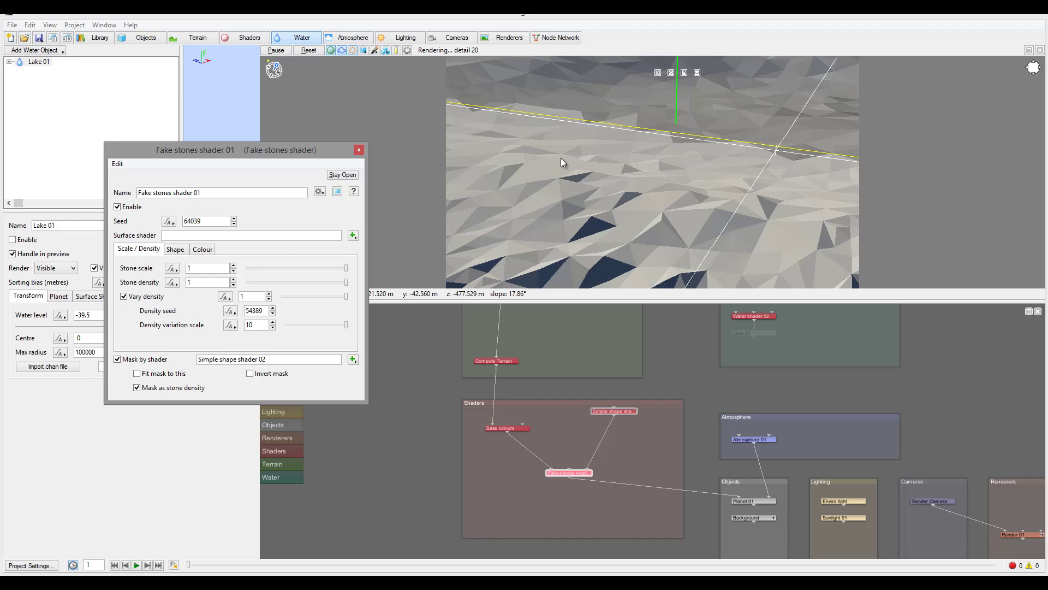
drag(761, 189, 680, 176)
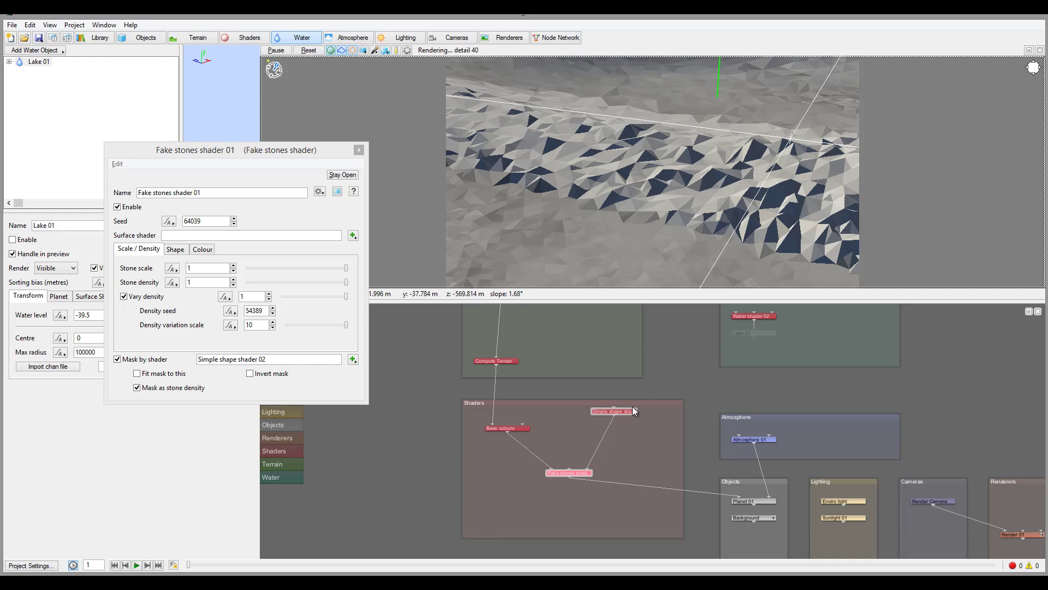
Set stone tallness to 0.5, pancake effect to 2, and stone scale to 0.5.
drag(624, 411, 640, 435)
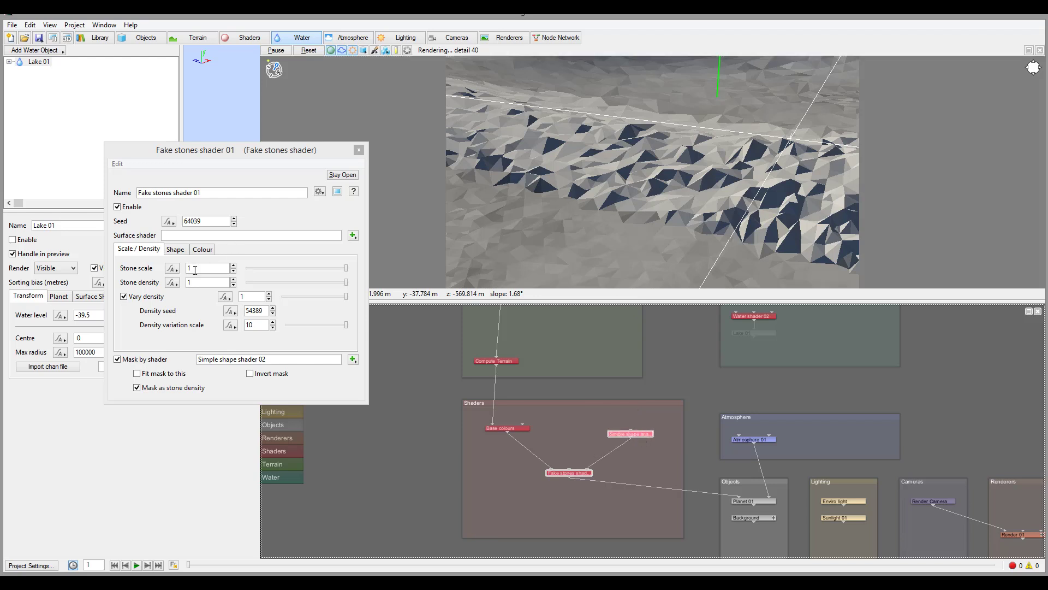
click(175, 250)
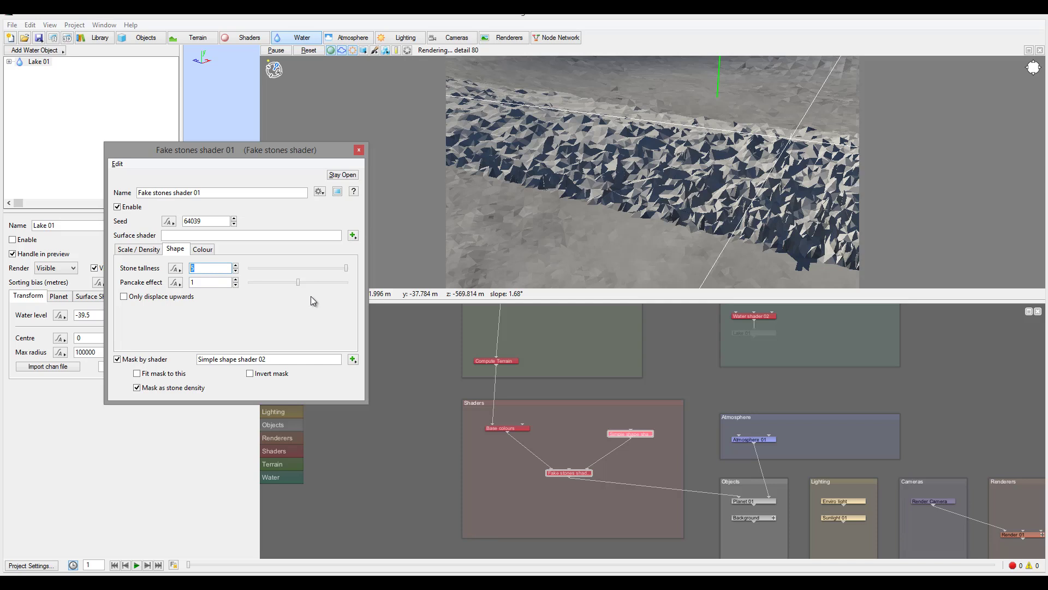
text(.5)
key(Return)
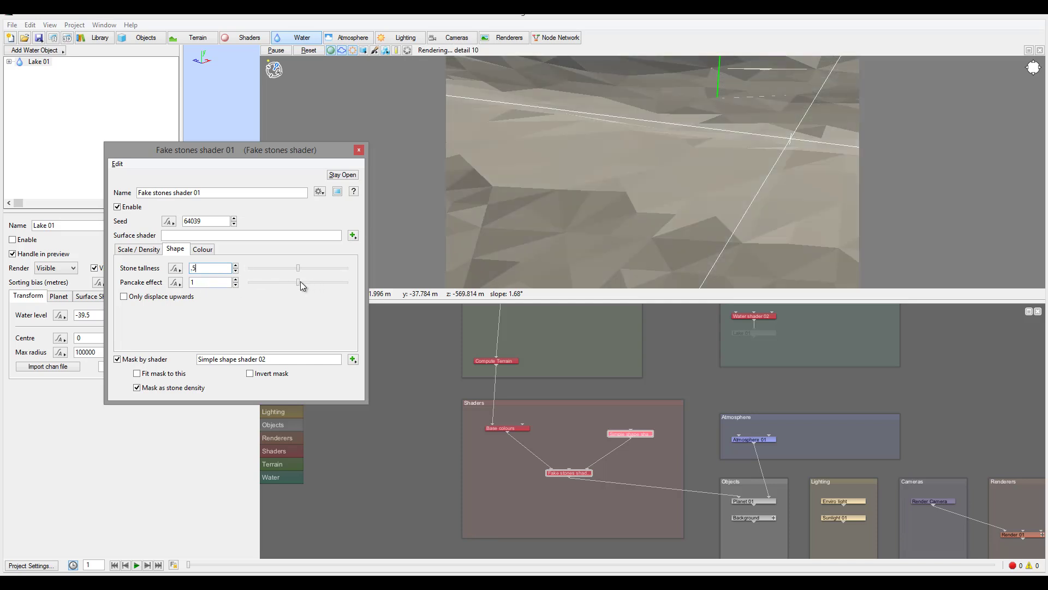
drag(300, 282, 355, 282)
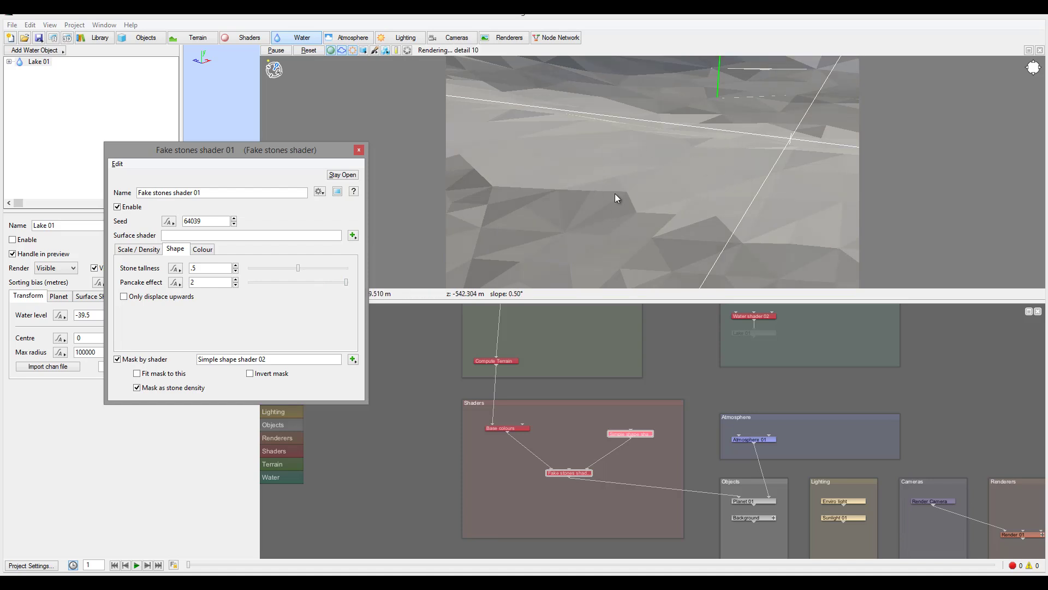
click(139, 249)
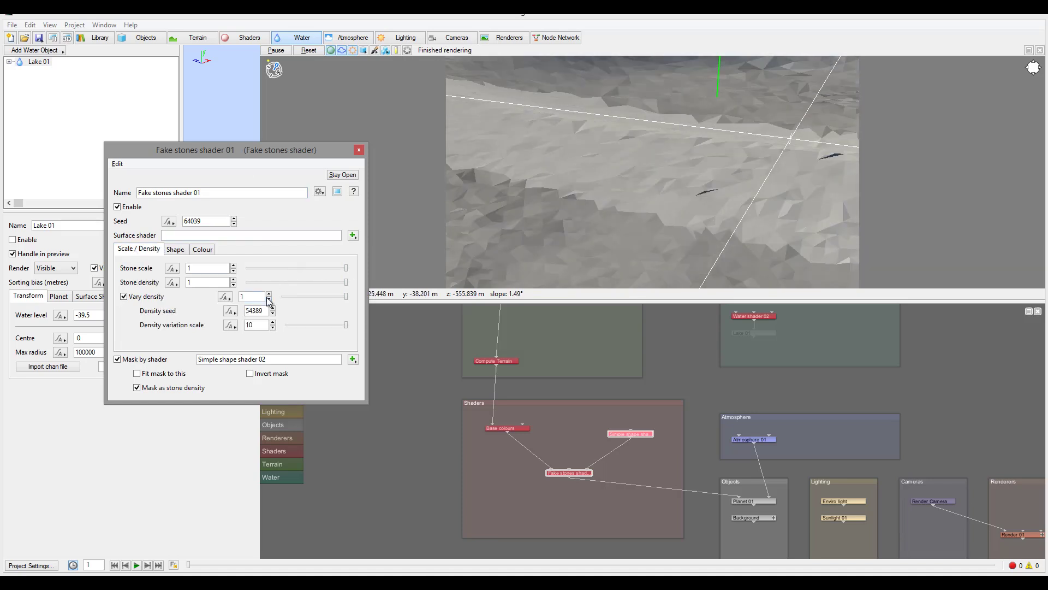
click(268, 299)
text(.5)
key(Return)
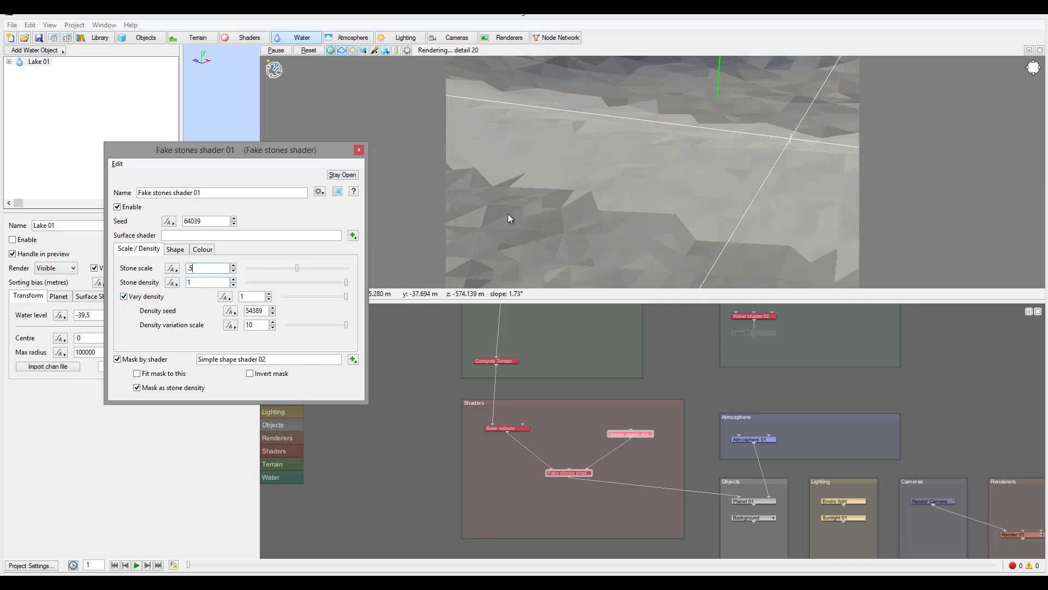
click(648, 446)
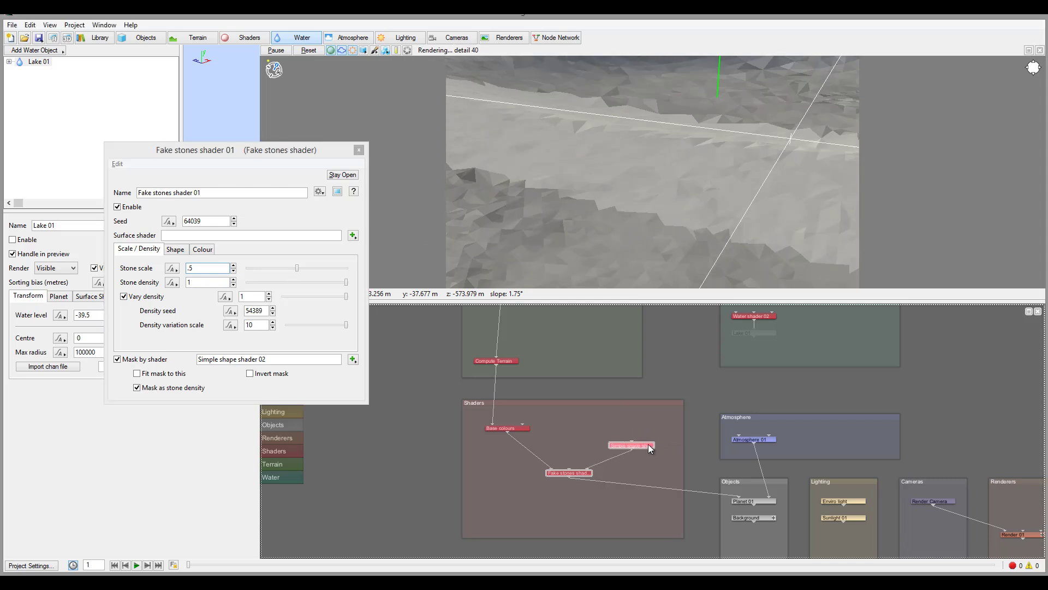
Attach a new Power fractal shader v3 as the Fake stones surface shader.
drag(647, 444, 663, 438)
click(353, 236)
mouse_move(430, 275)
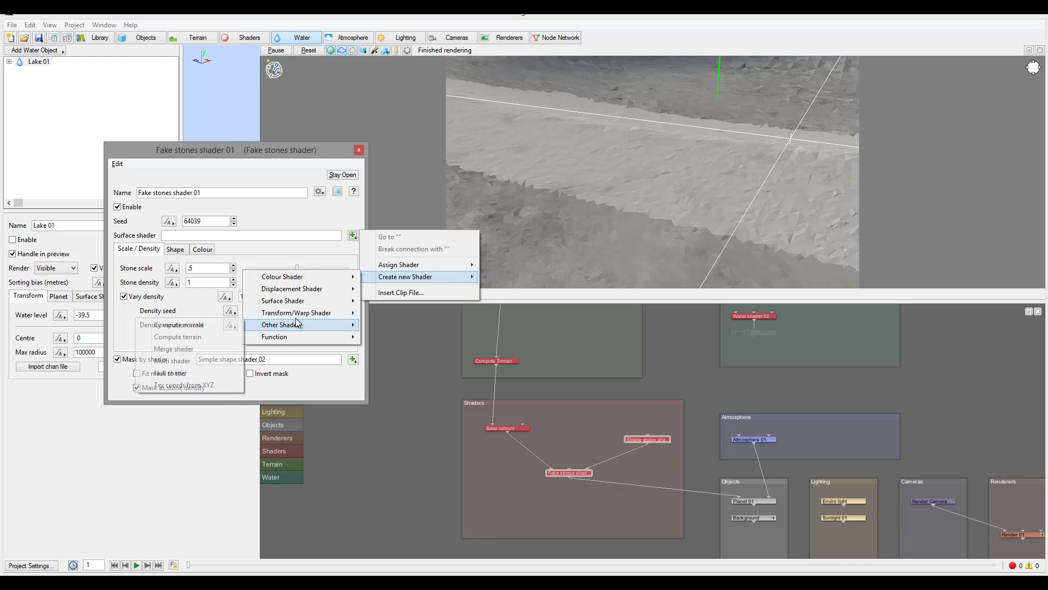
mouse_move(300, 289)
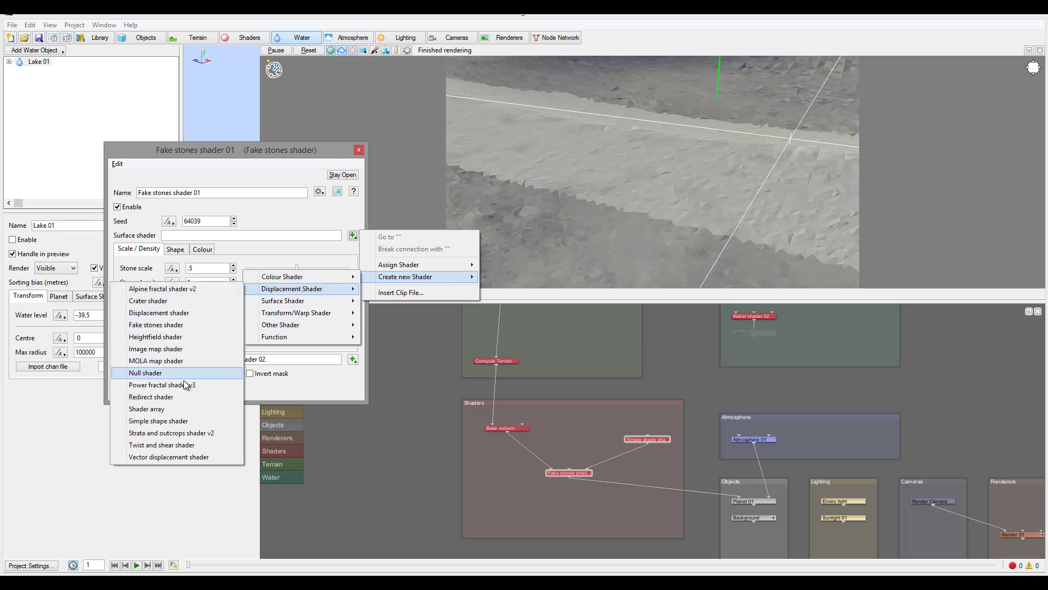
click(190, 385)
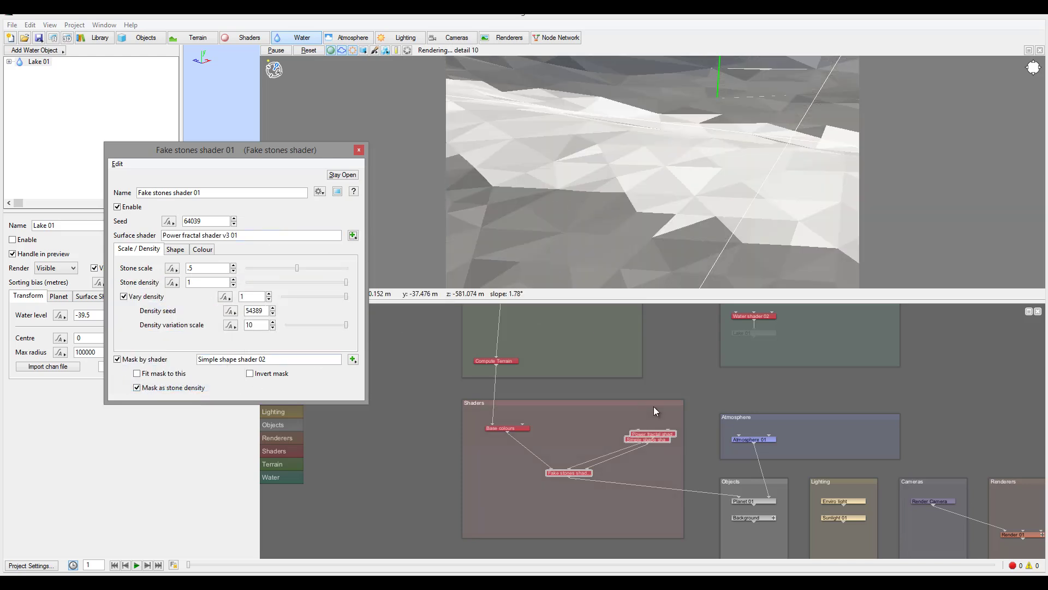
drag(657, 437, 586, 434)
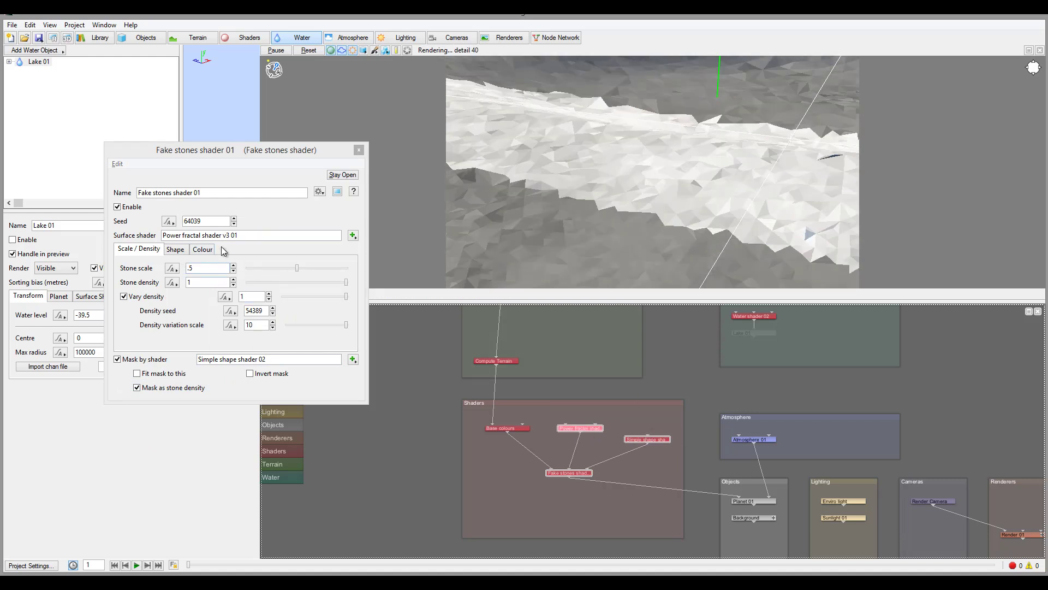
click(359, 150)
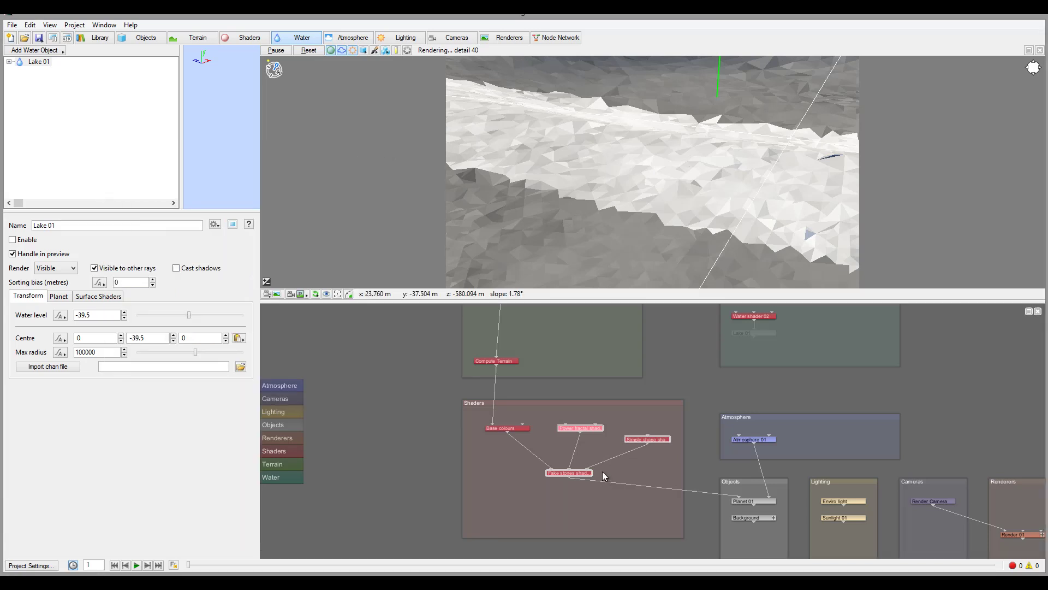
Give Power fractal shader v3 01 lead-in scale 50, high colour 0.49375, and low colour enabled.
double_click(586, 428)
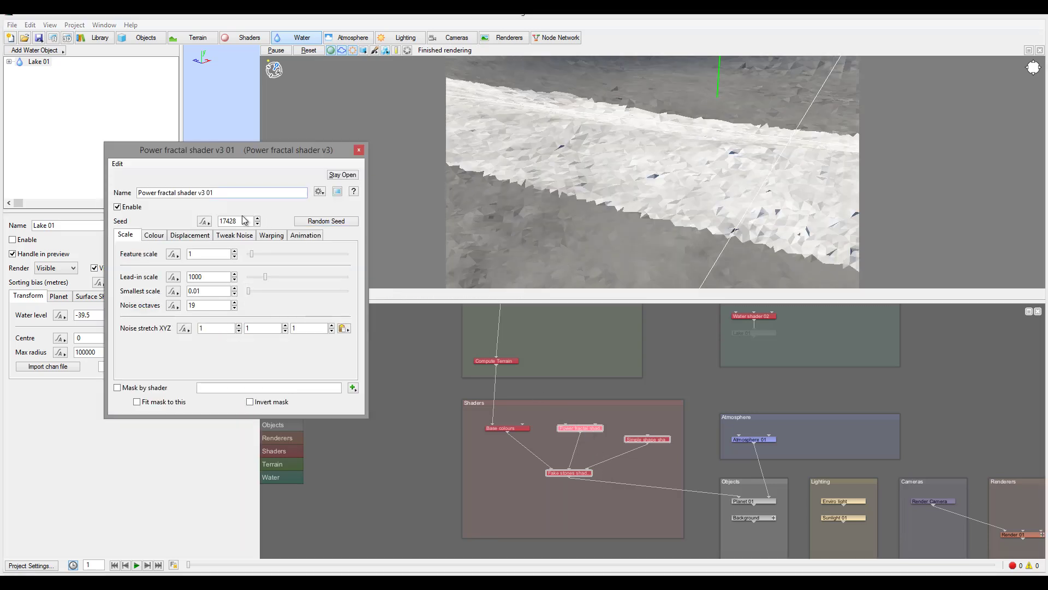
click(234, 236)
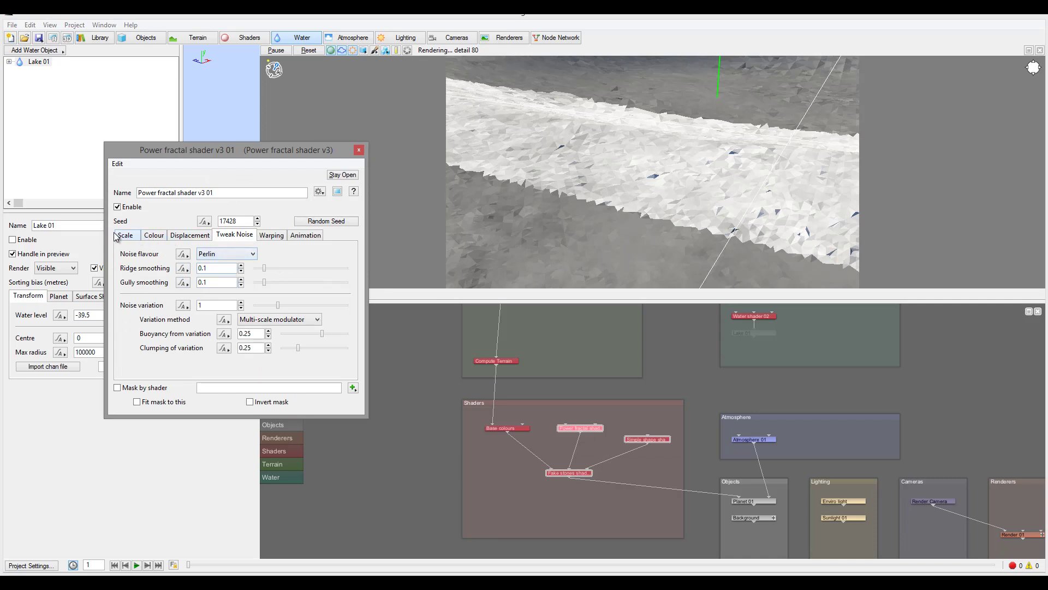
click(131, 238)
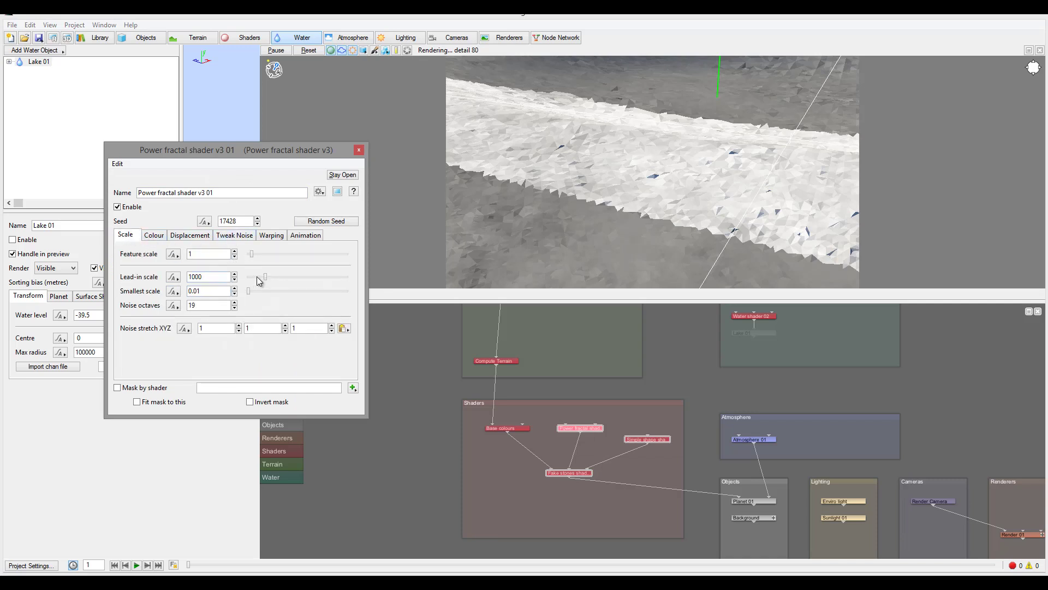
double_click(210, 276)
text(50)
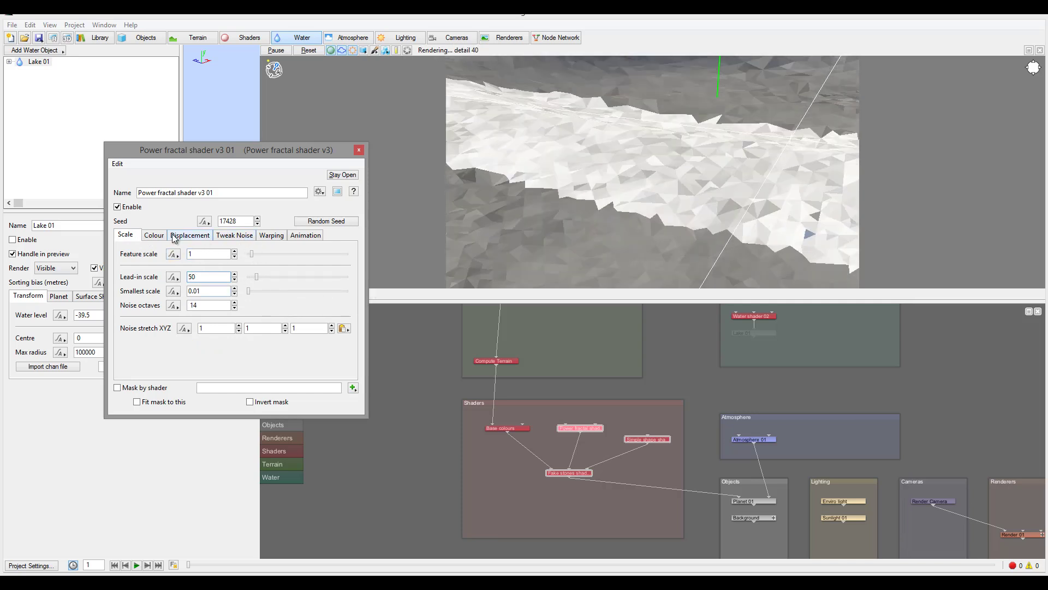
click(154, 234)
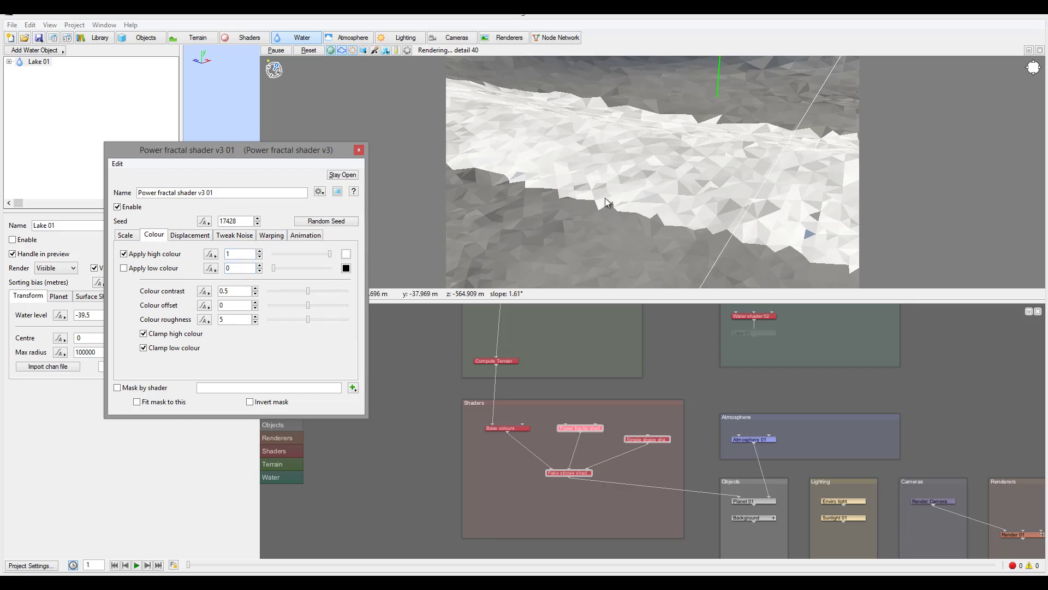
drag(330, 254, 303, 254)
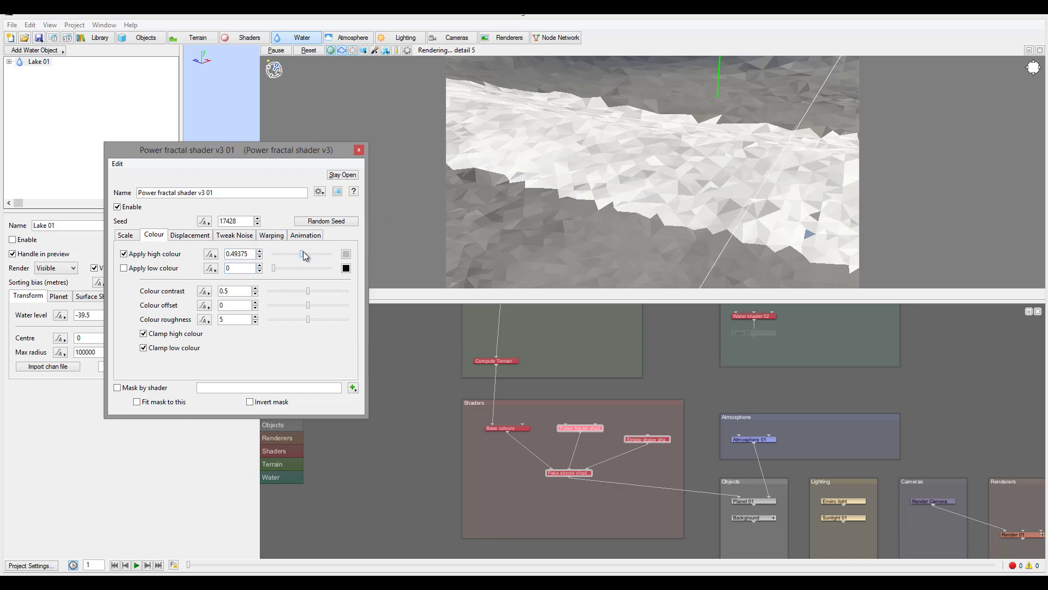
click(124, 268)
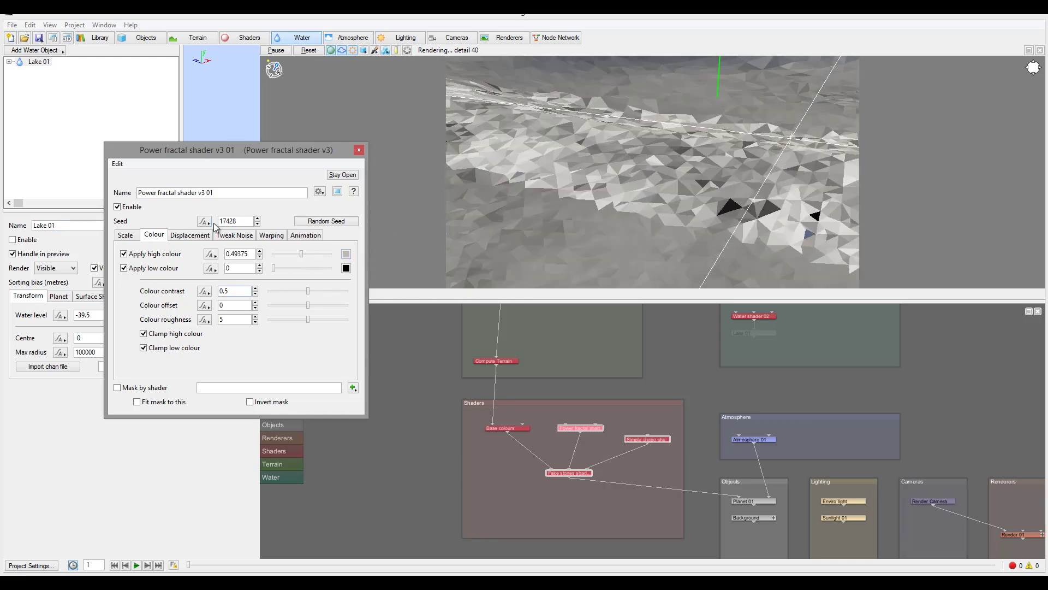
Enable Lake 01 and start an 800x450 test render from the current render camera.
click(359, 149)
click(296, 293)
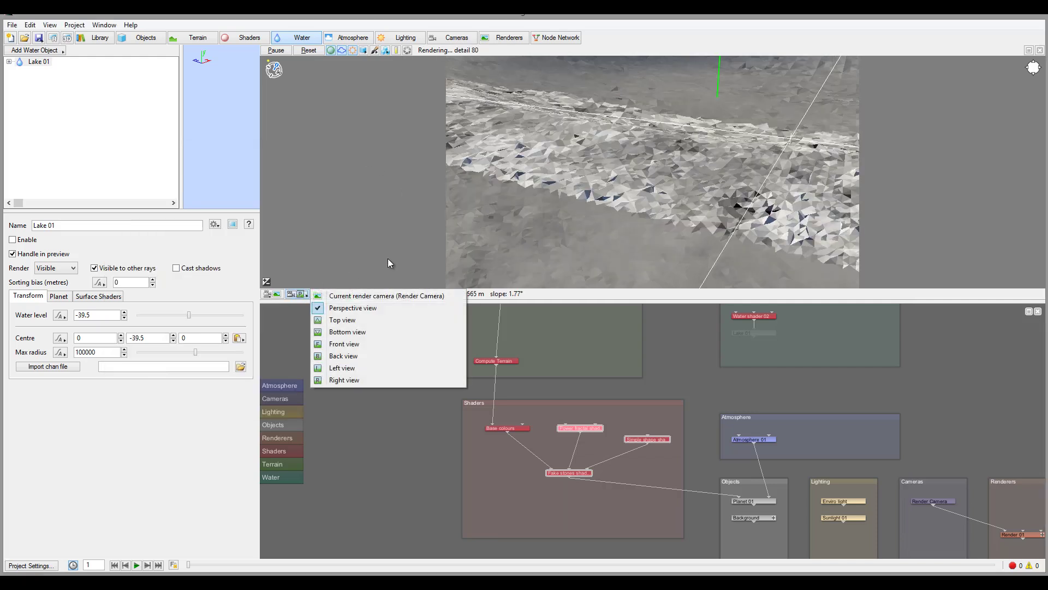
click(361, 309)
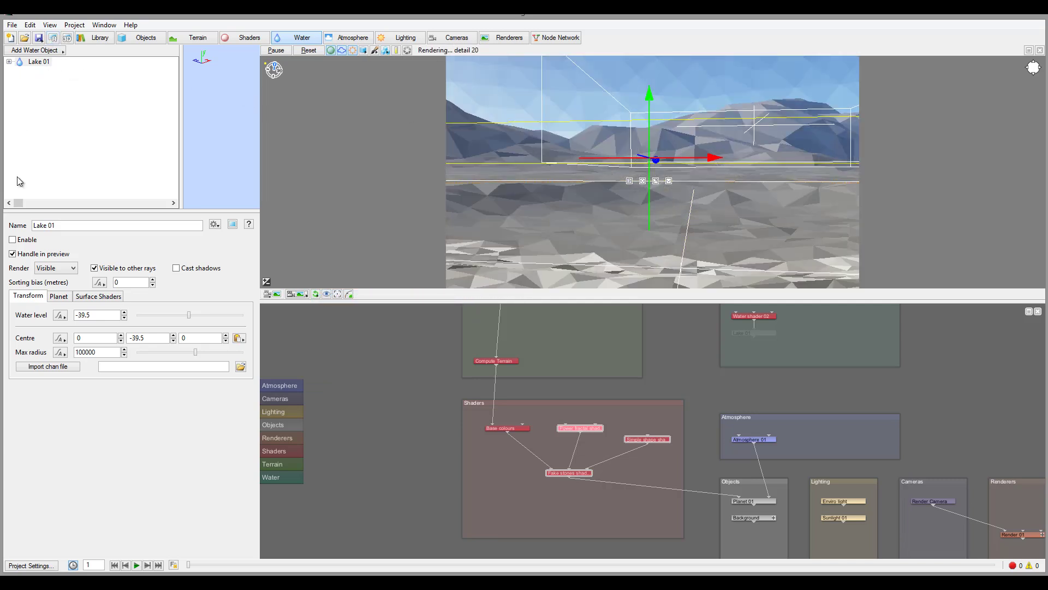
click(12, 239)
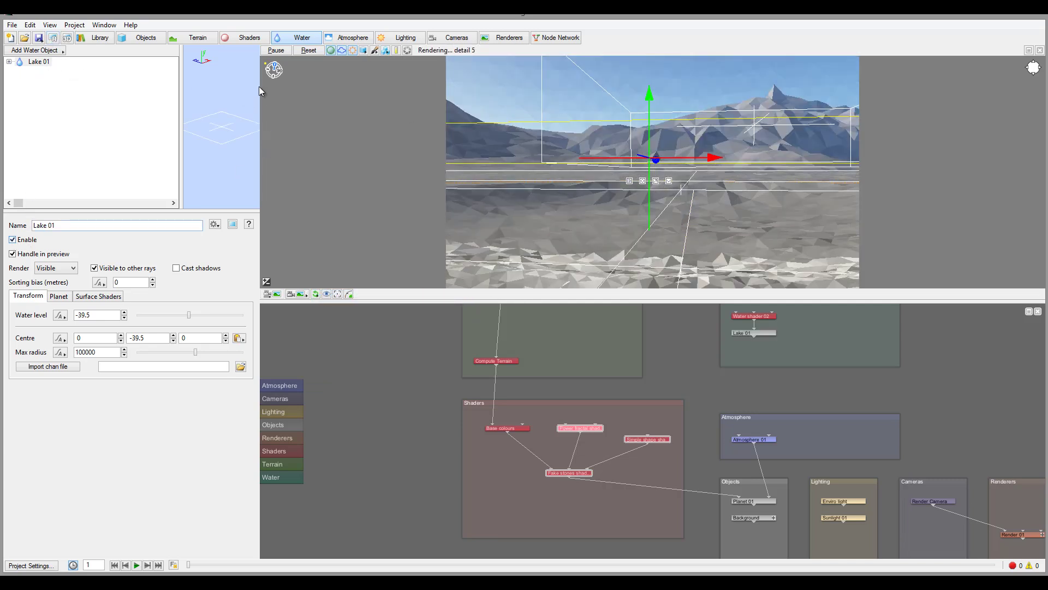
click(53, 38)
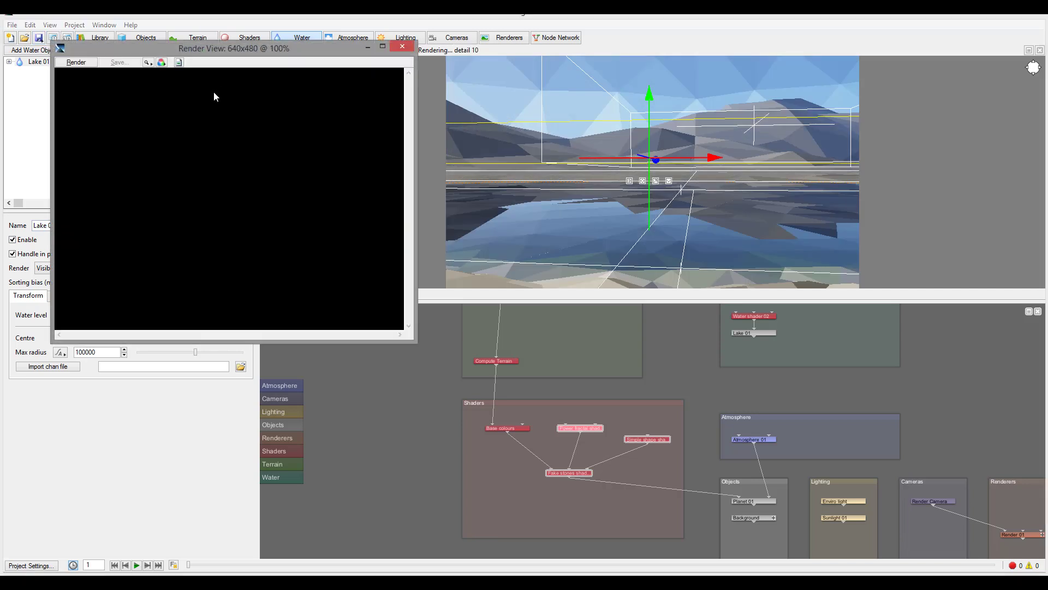
click(75, 62)
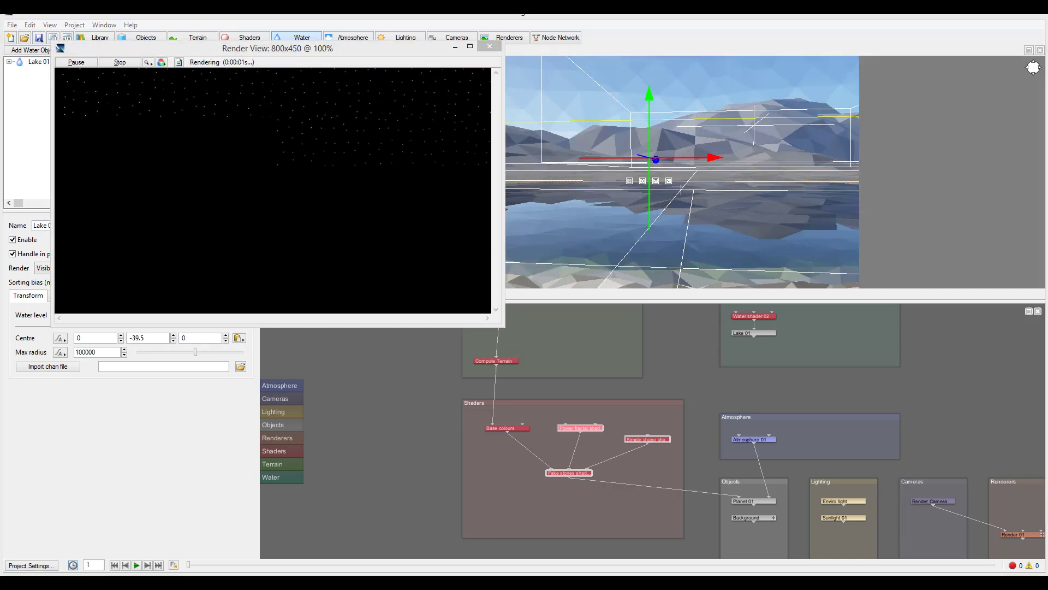